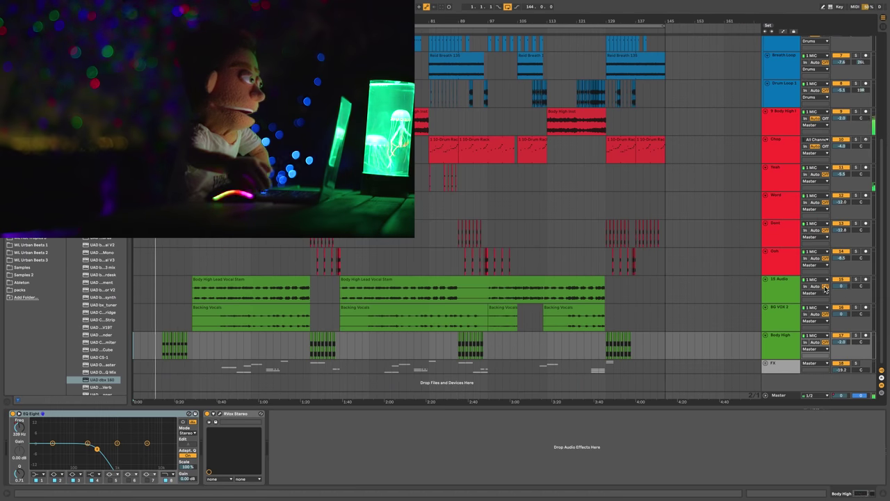
Insert five return tracks, A through E, into the project
right_click(846, 292)
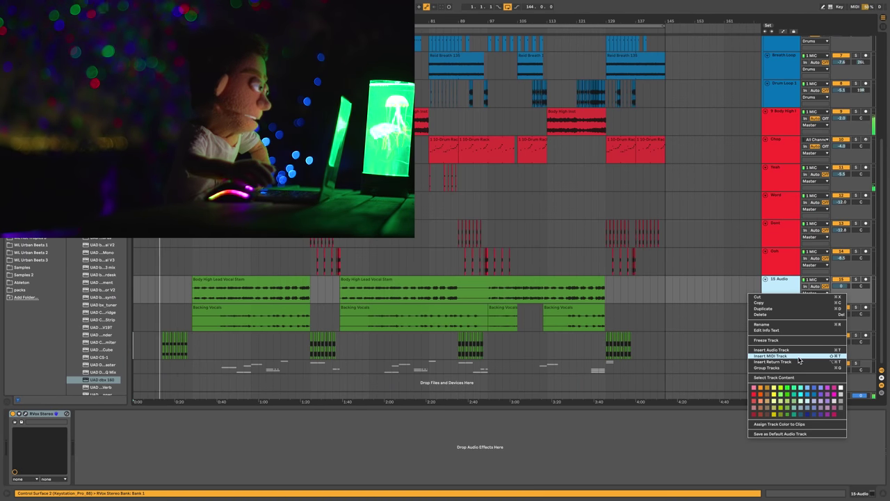
left_click(772, 361)
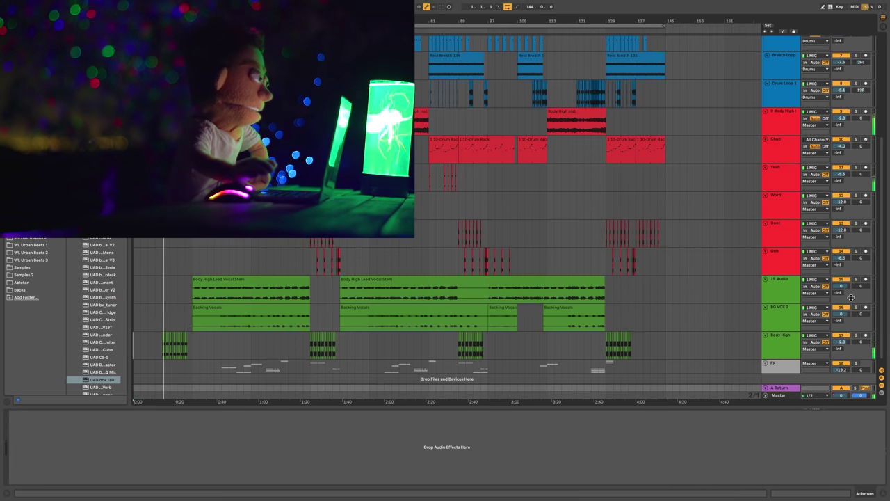
right_click(843, 299)
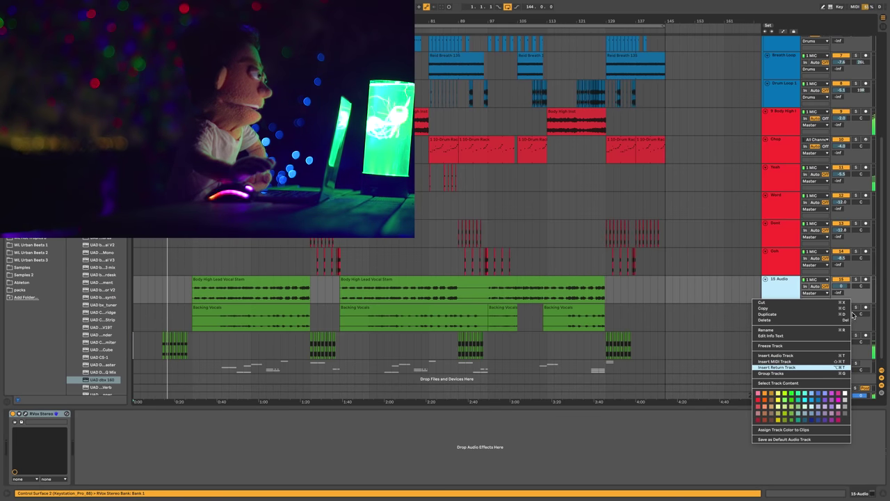
left_click(814, 367)
right_click(853, 297)
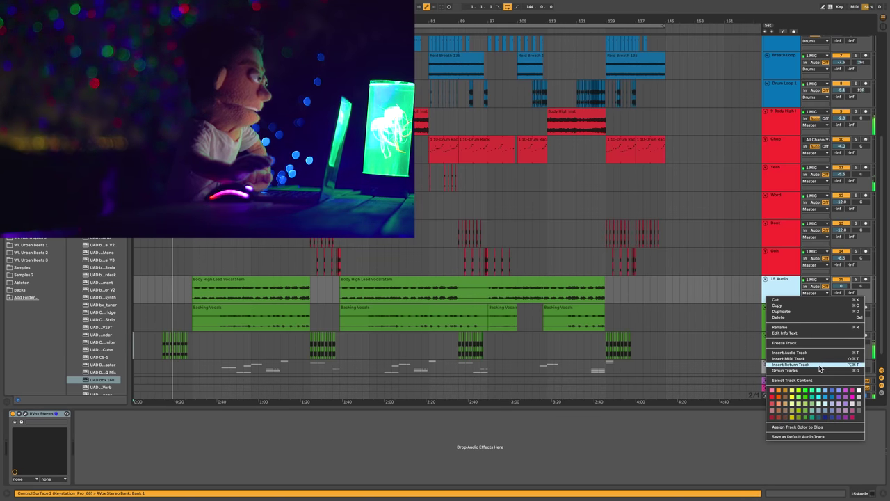
left_click(793, 363)
right_click(859, 298)
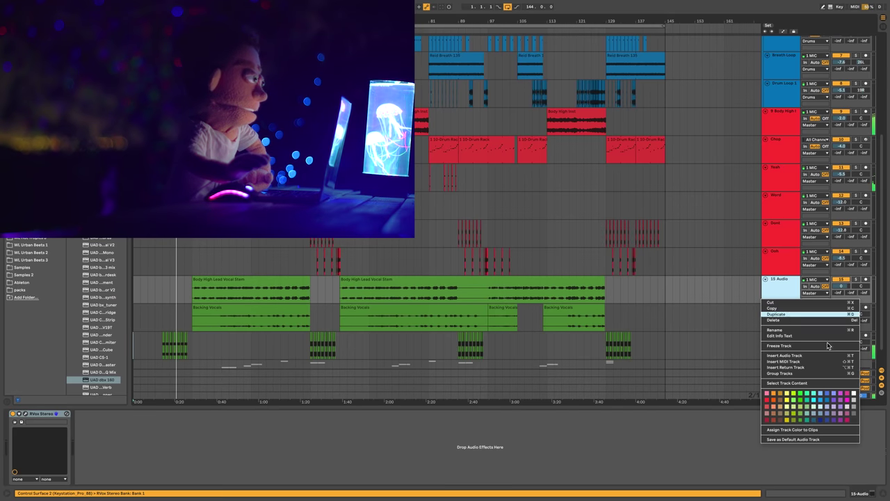
left_click(817, 367)
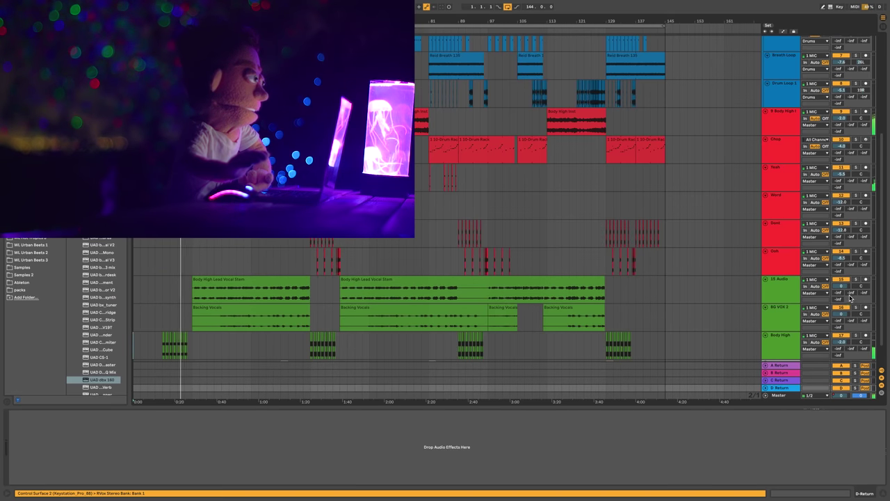
right_click(844, 299)
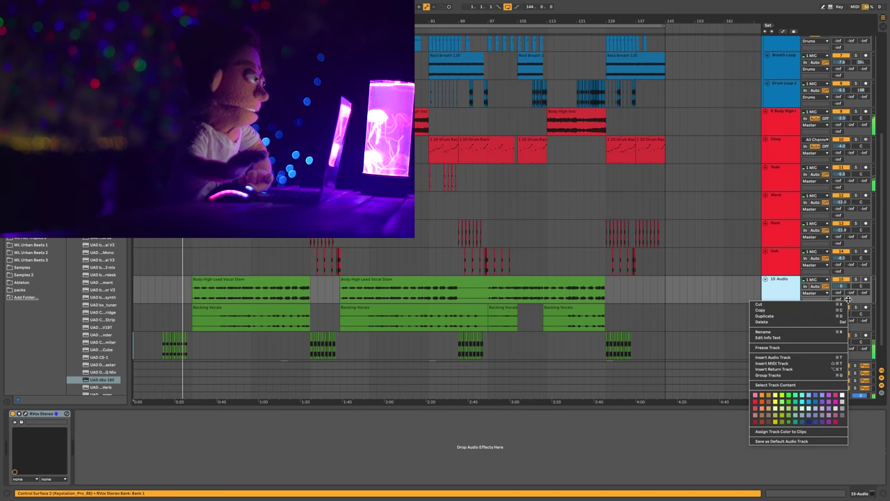
left_click(792, 368)
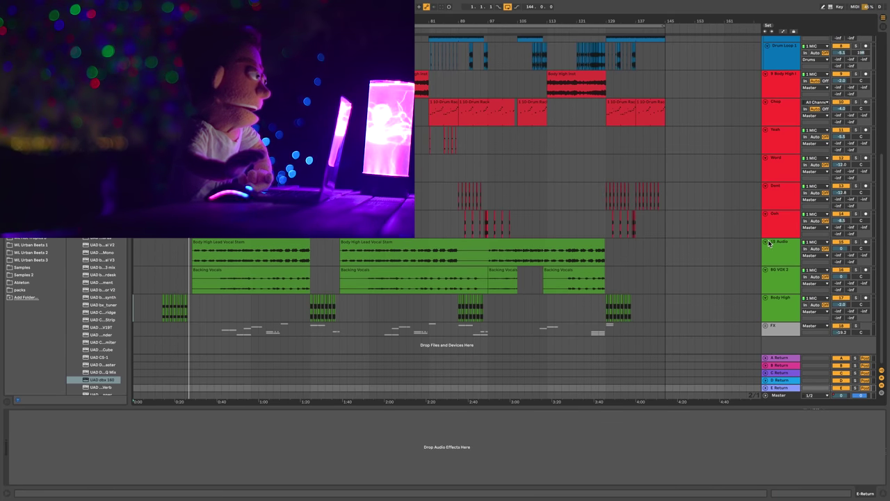
Set send A to 0 dB on the 15 Audio, BG VOX 2 and Body High vocal tracks together
left_click(771, 246)
left_click(790, 316, "shift")
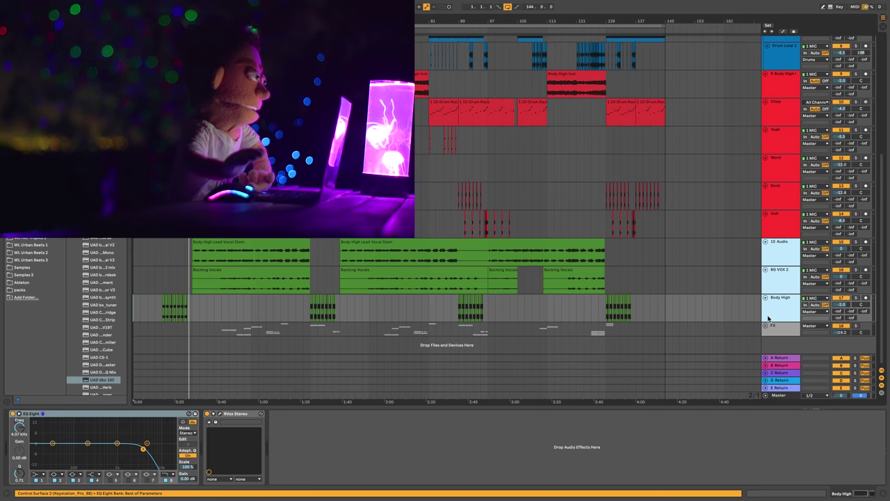
left_click(837, 255)
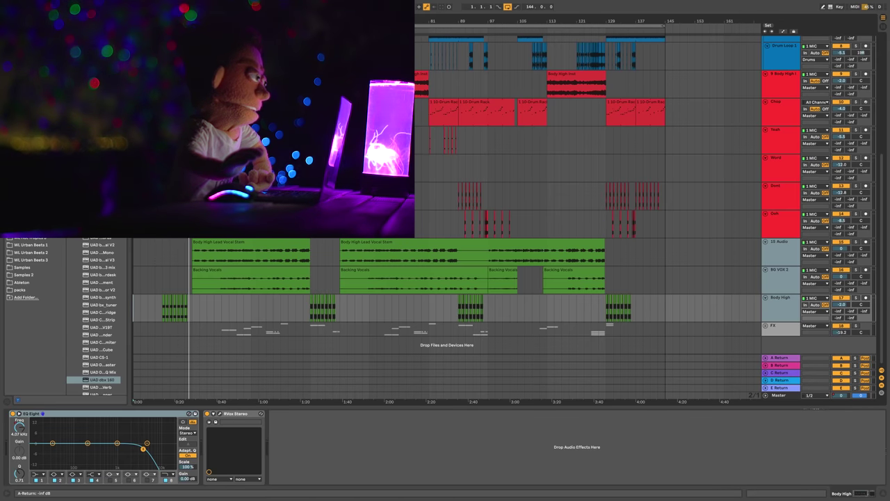
left_click_drag(837, 255, 837, 240)
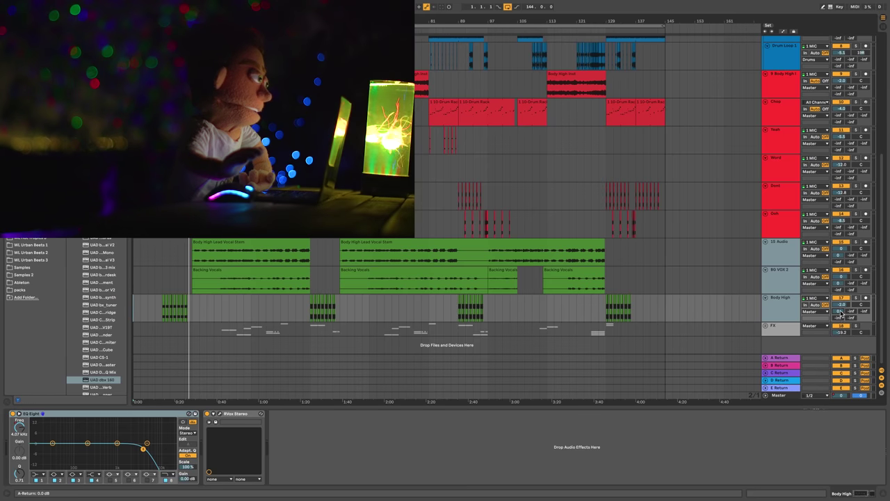
Add the CLA-76 Stereo compressor to the A return with the ratio at ALL and the Bluey revision
left_click(784, 358)
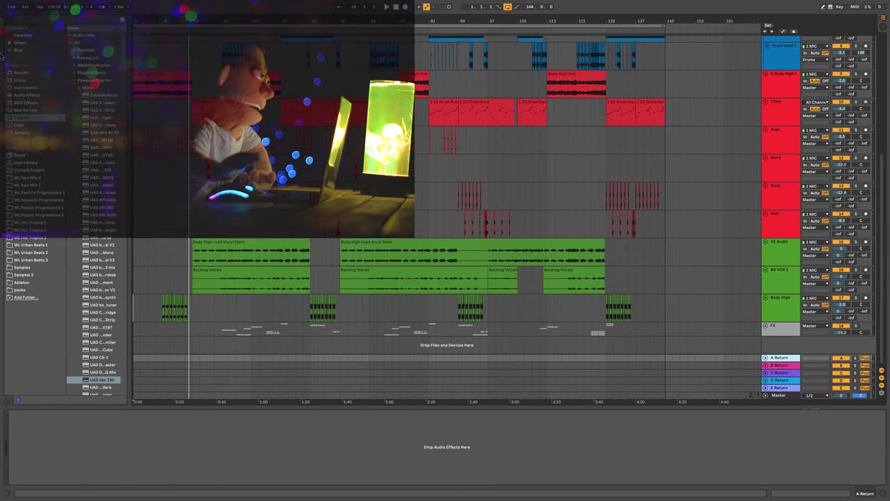
left_click(30, 22)
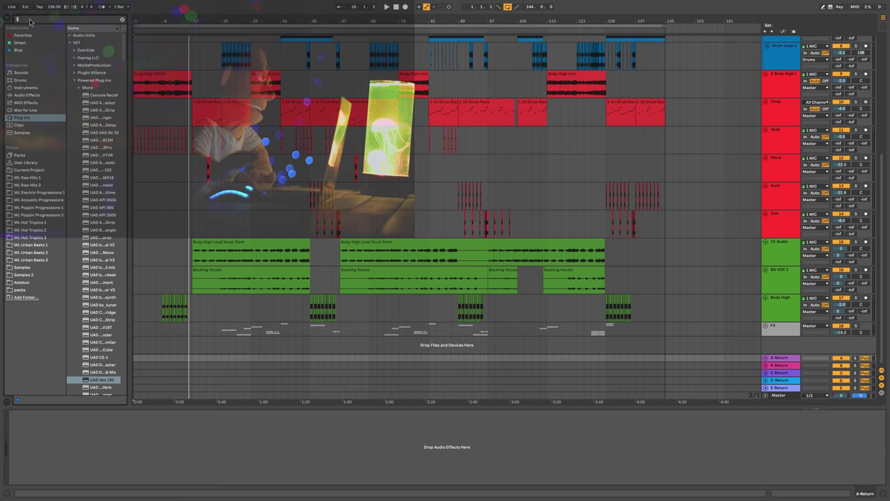
type("1176")
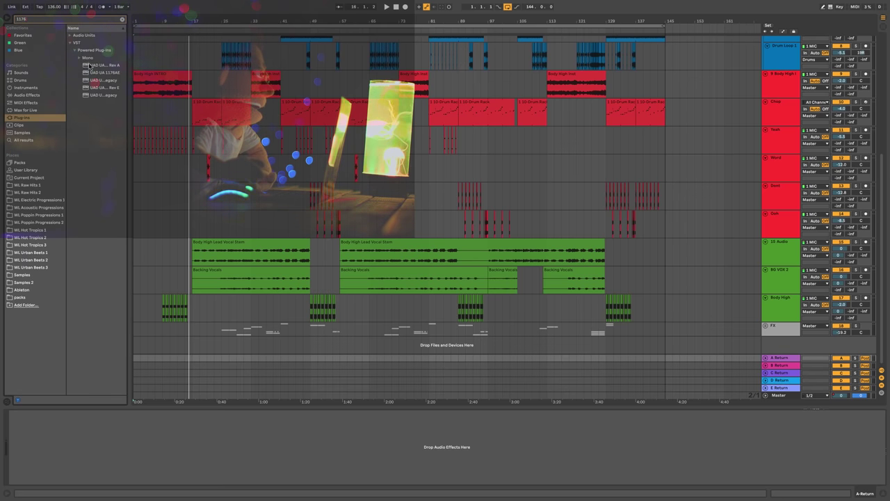
key("BackSpace")
type("cla")
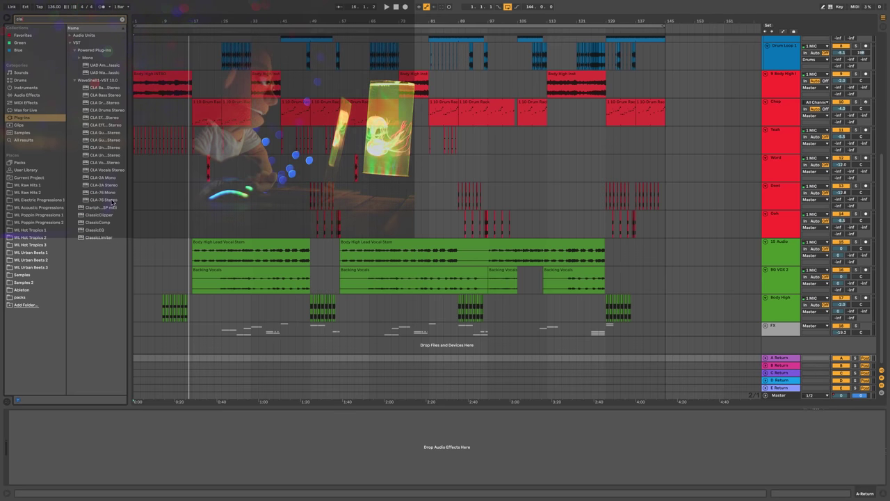
double_click(112, 200)
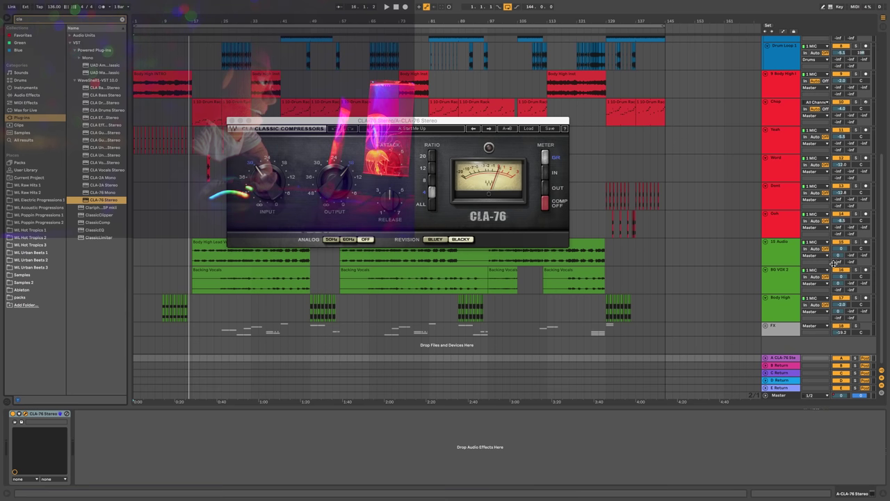
left_click(431, 206)
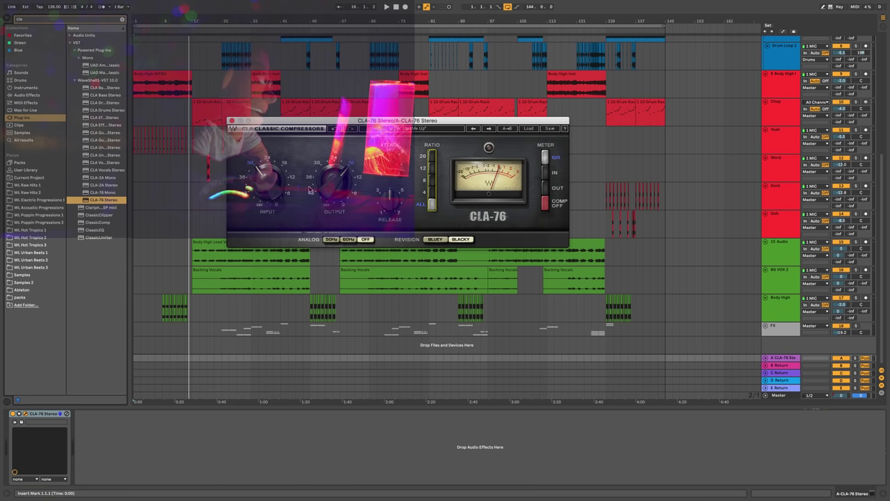
left_click(433, 240)
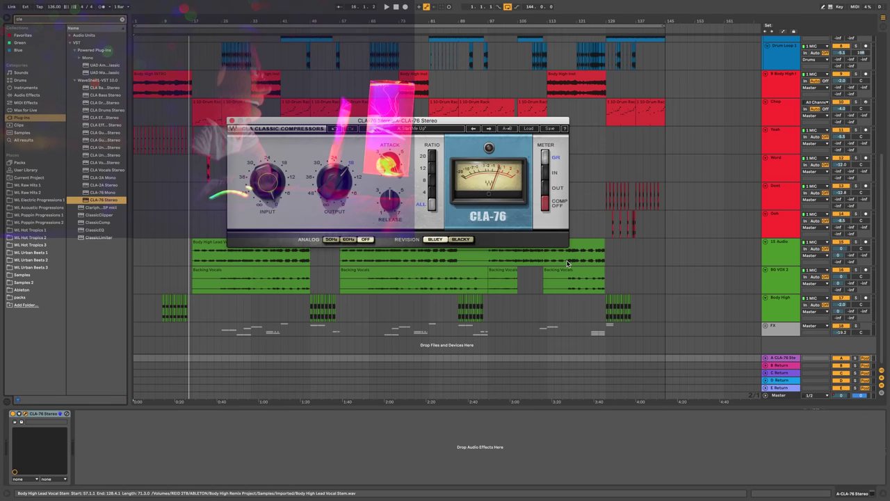
Add the L2 Stereo limiter after the CLA-76 on the A return and lower its output ceiling
mouse_move(23, 20)
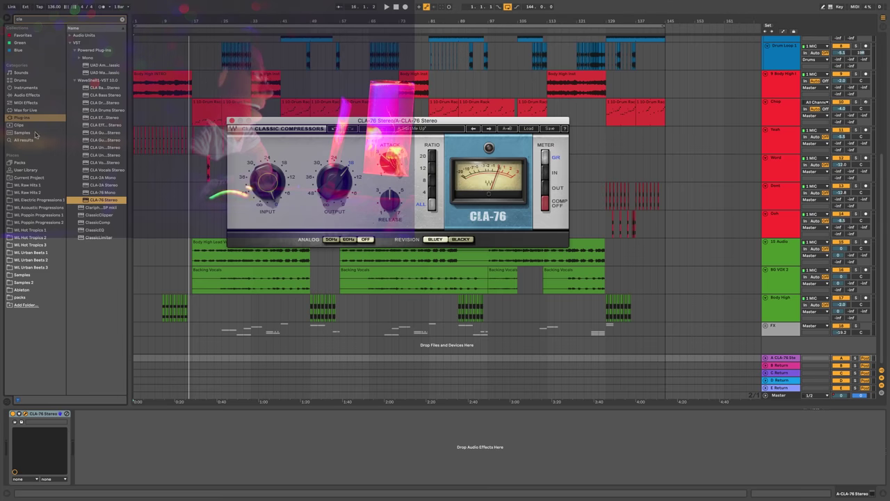
left_click(27, 21)
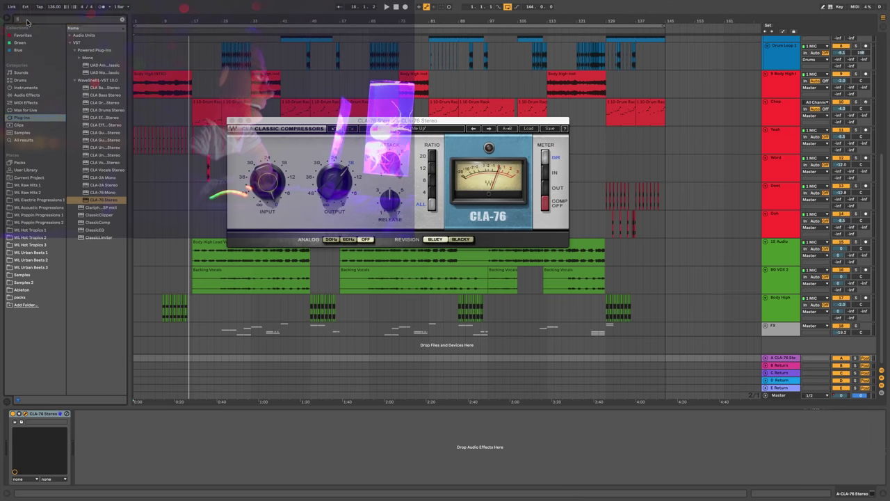
type("l2")
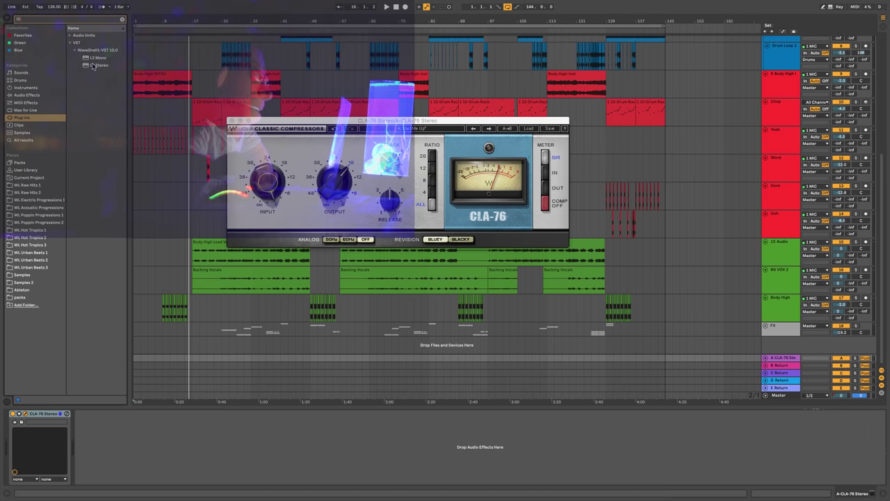
key("Return")
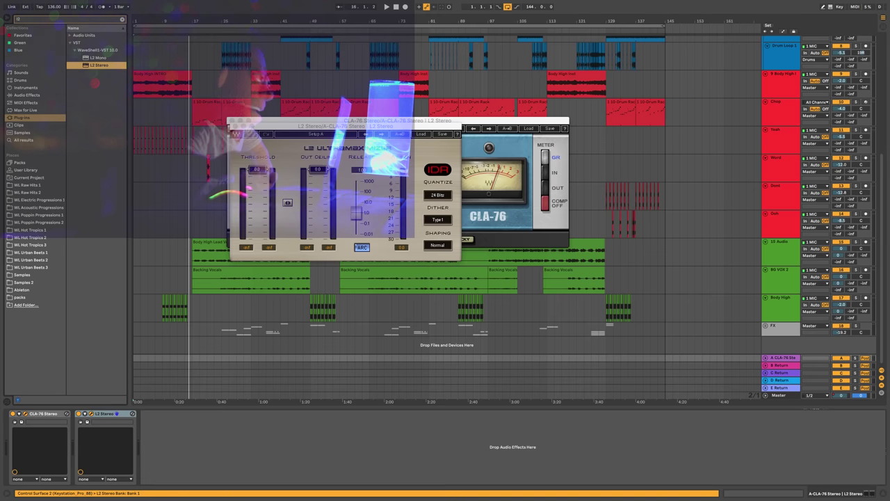
left_click_drag(317, 186, 317, 188)
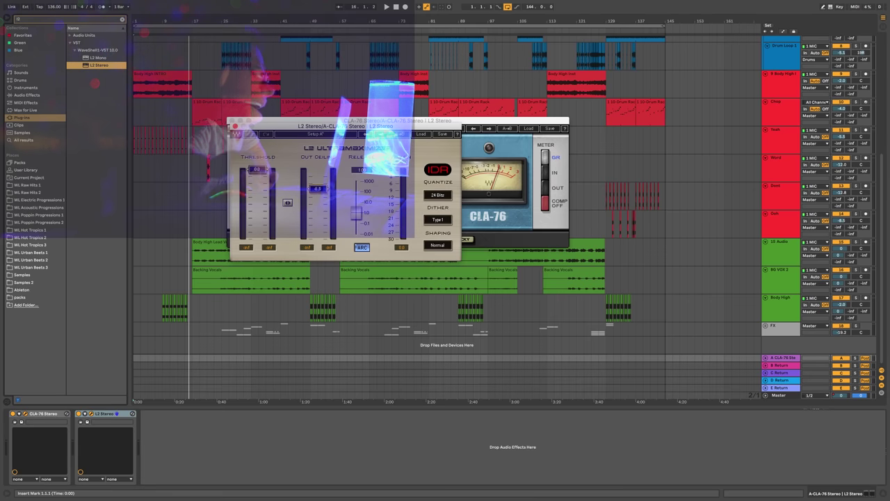
Play the lead vocal section, compare it with the A return off and on, and close the plug-in windows
key("space")
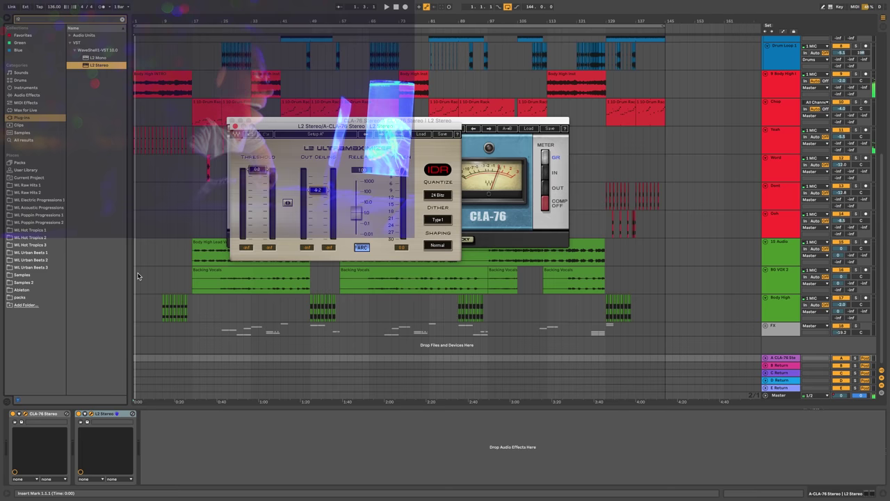
left_click(200, 242)
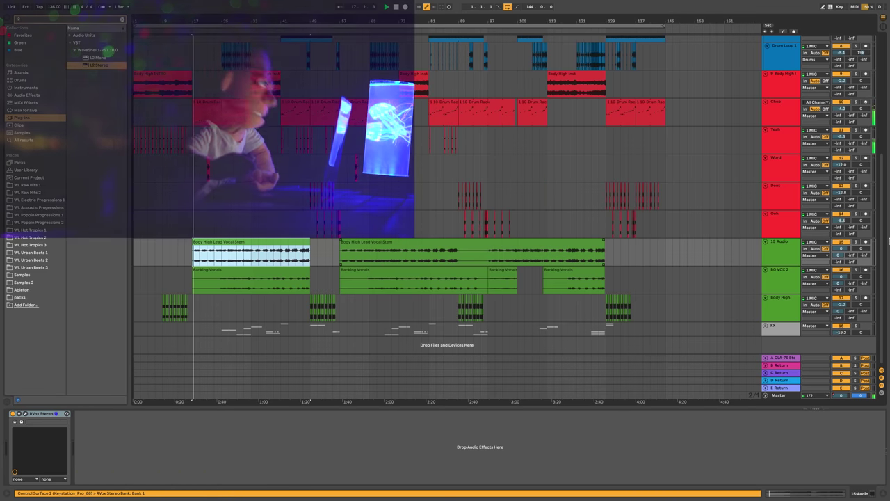
left_click(789, 260)
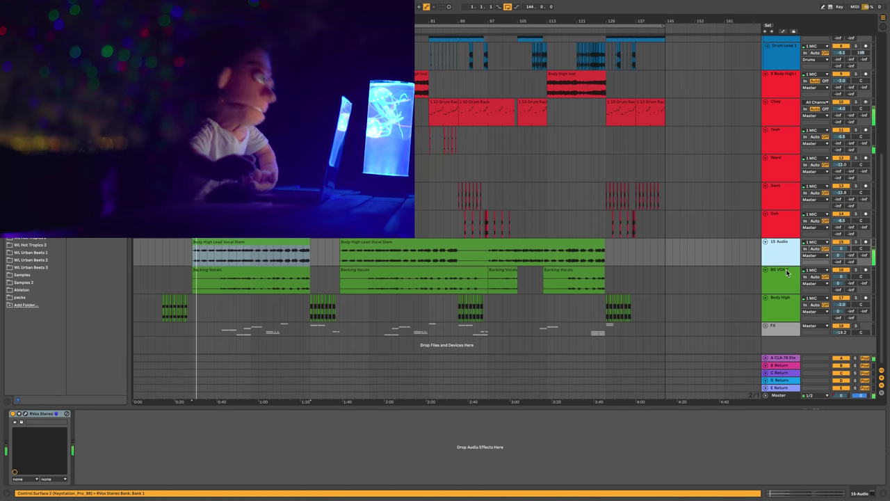
left_click(840, 358)
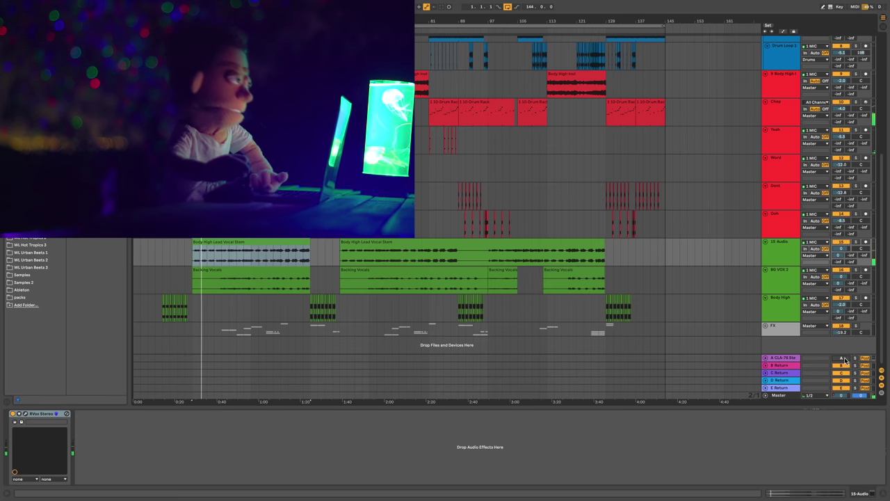
left_click(784, 357)
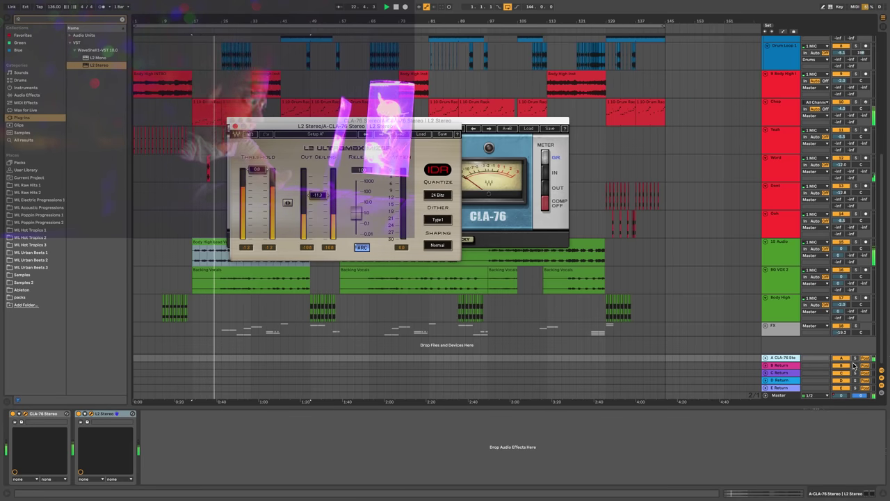
left_click(842, 358)
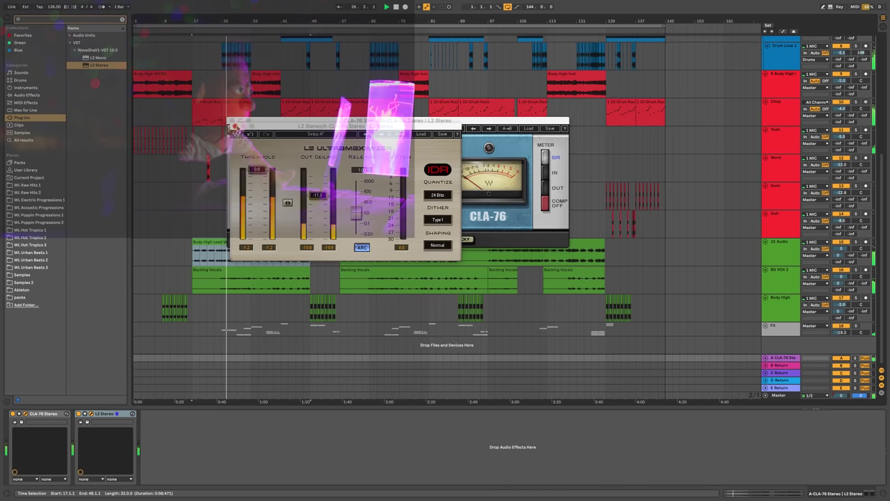
left_click(235, 128)
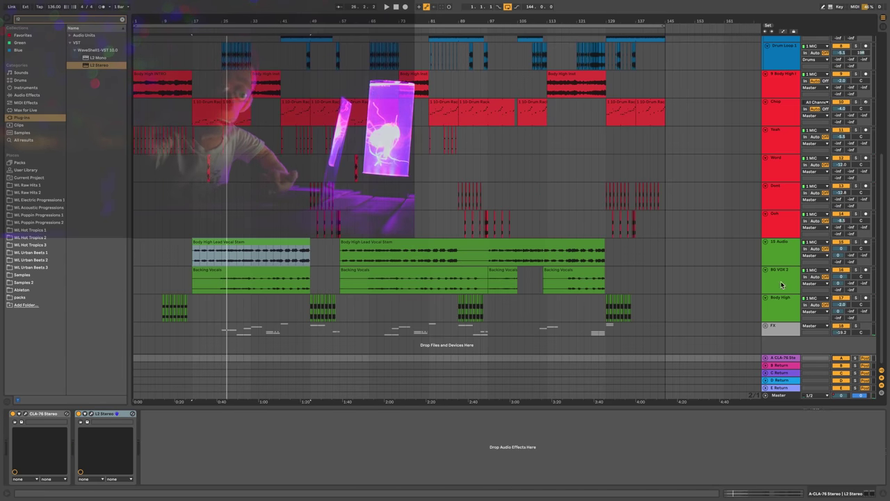
Find the H-Delay Mono/Stereo plug-in with the search "h-" and add it to the B return
left_click(784, 365)
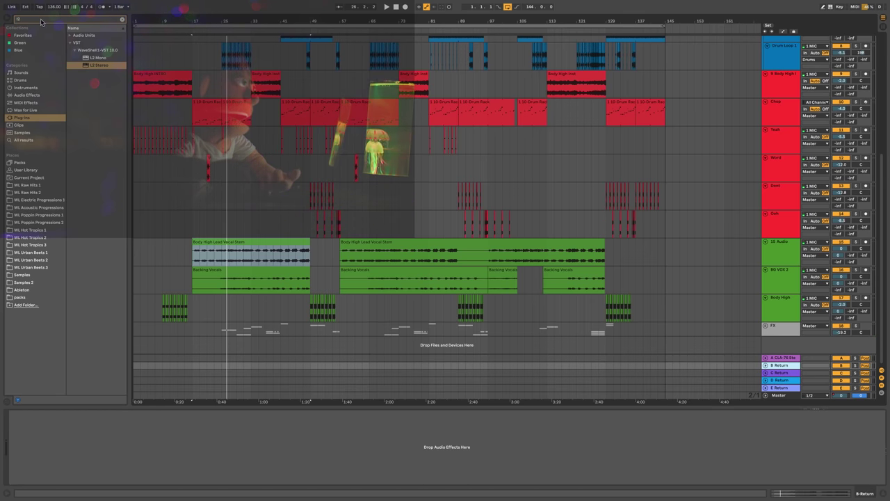
left_click(41, 21)
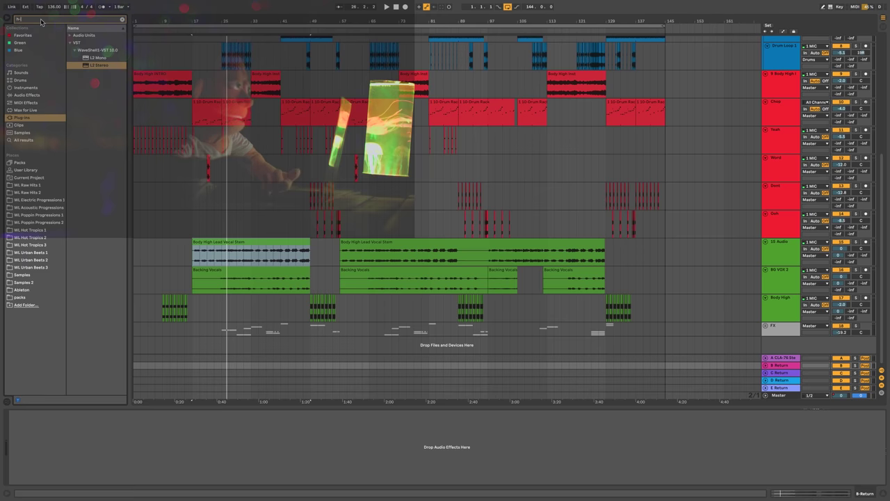
type("h-")
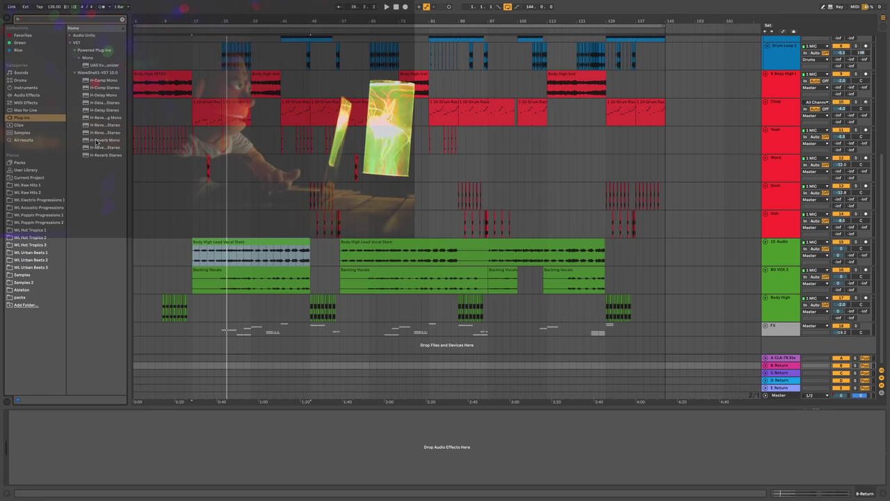
left_click(114, 104)
key("Return")
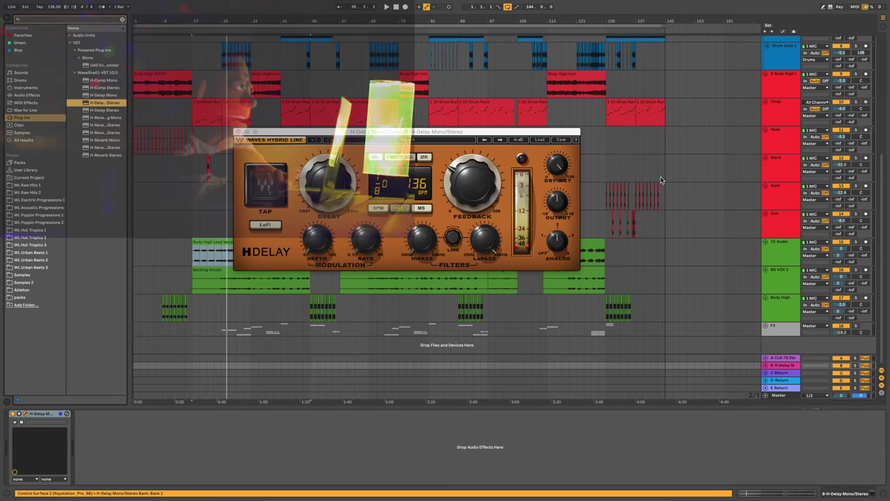
Raise send B to 0 on the 15 Audio, BG VOX 2 and Body High tracks together
left_click(797, 253)
left_click(785, 310, "shift")
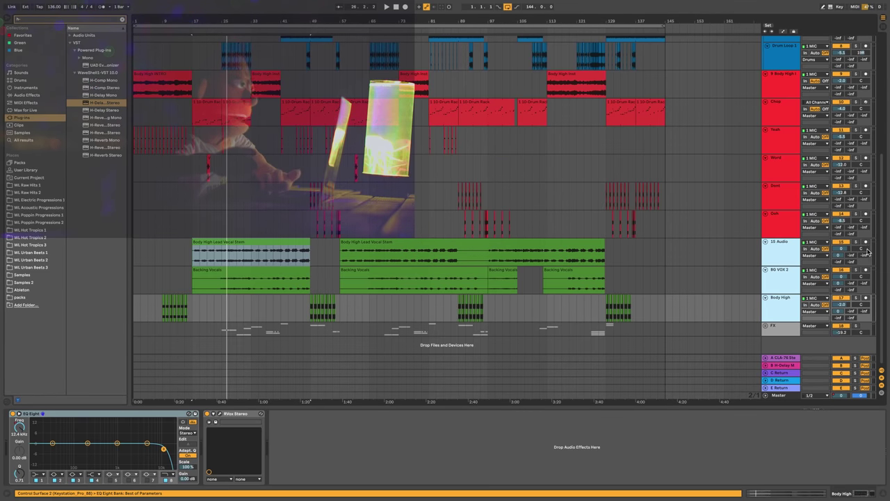
left_click_drag(851, 255, 851, 229)
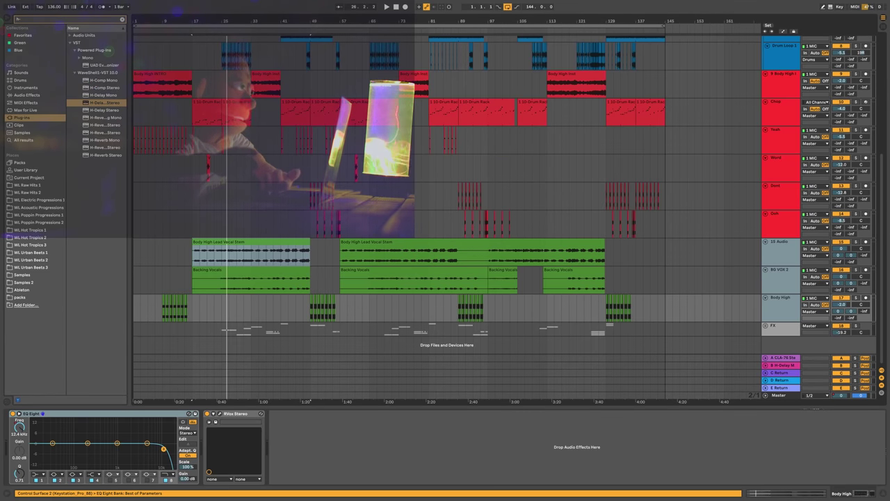
Set the H-Delay time on the B return to 1/4 and play the lead vocal section
left_click(789, 367)
left_click(329, 185)
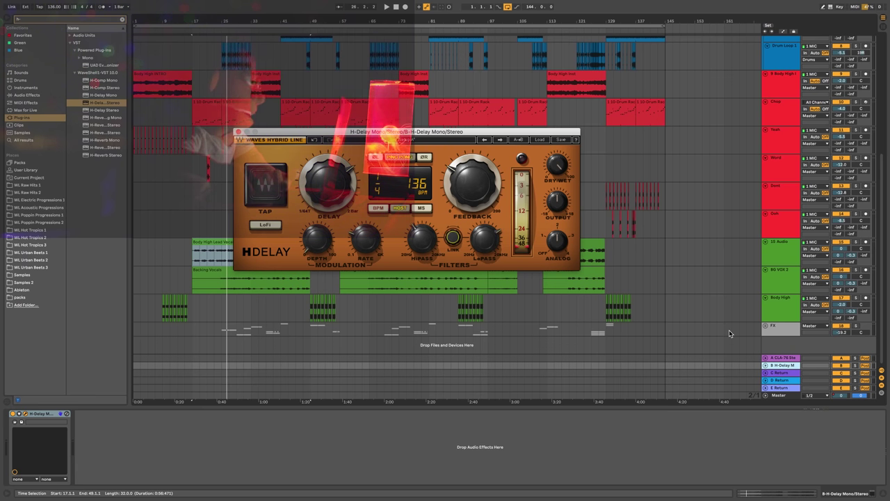
key("space")
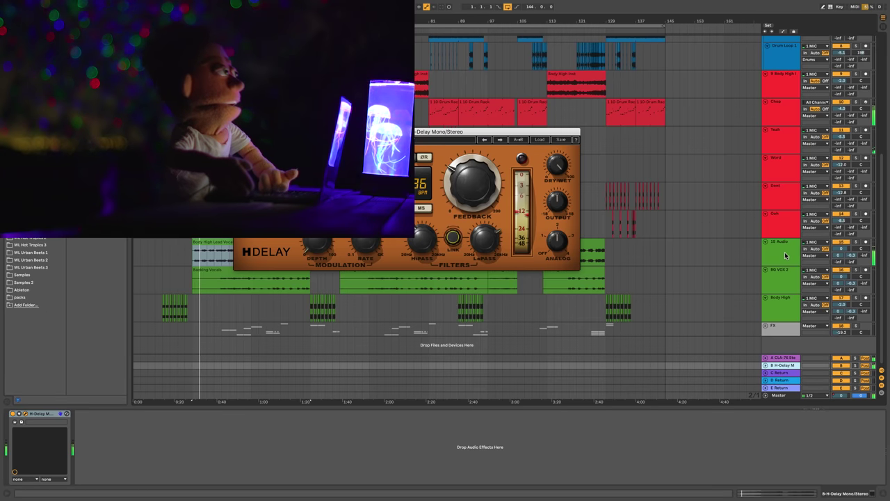
Set send B of the three vocal tracks to exactly 0 and adjust the feedback of the B return's H-Delay
left_click(784, 255)
left_click(784, 306, "shift")
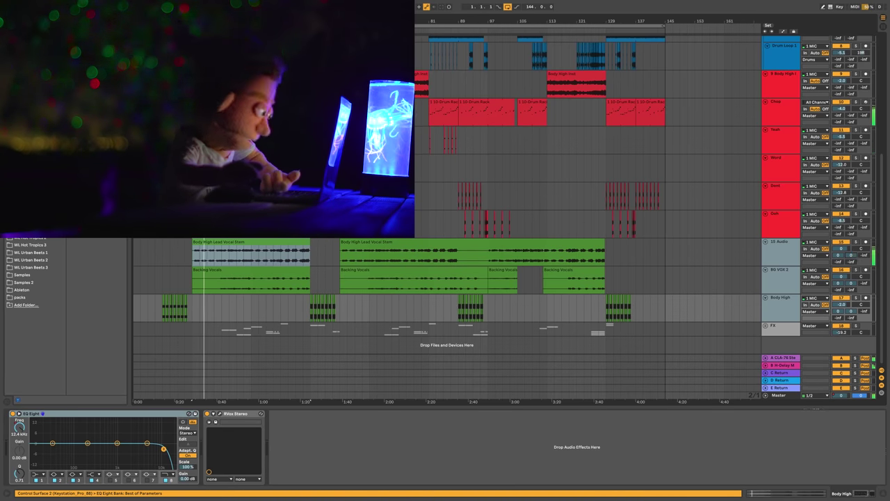
left_click(790, 366)
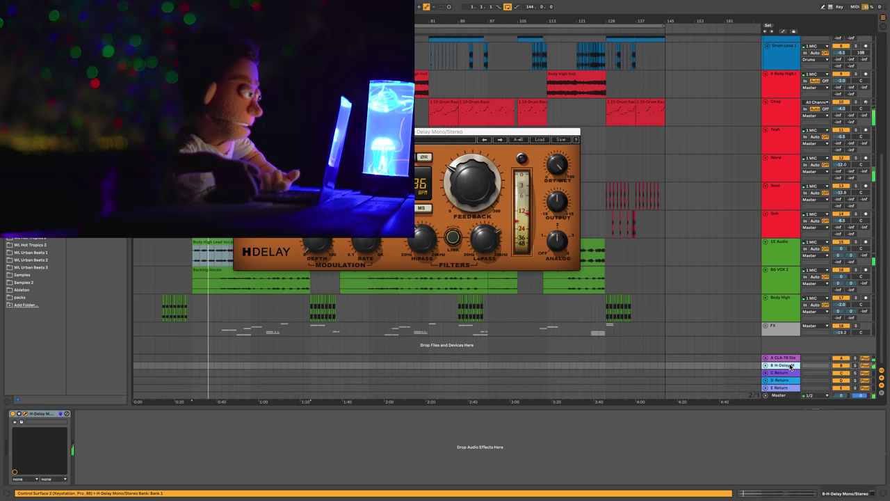
left_click_drag(470, 198, 469, 183)
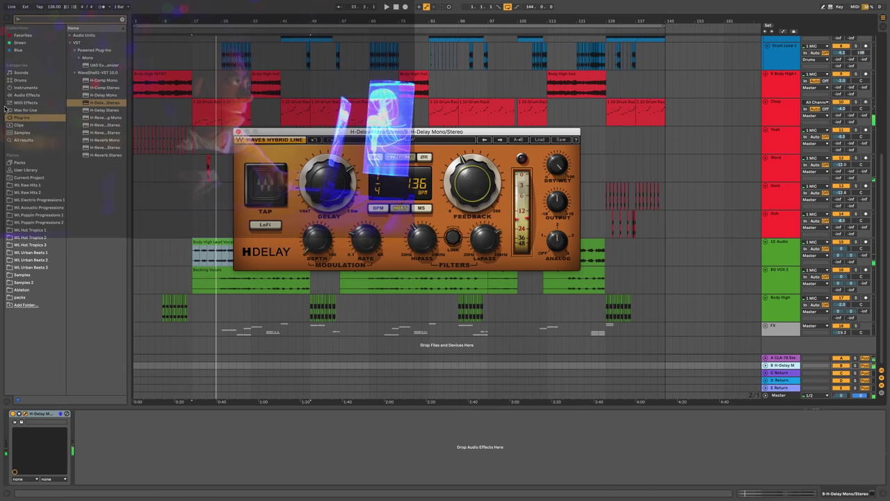
Add a Flanger before the H-Delay and a Compressor after it on the B return
left_click(16, 95)
left_click(92, 87)
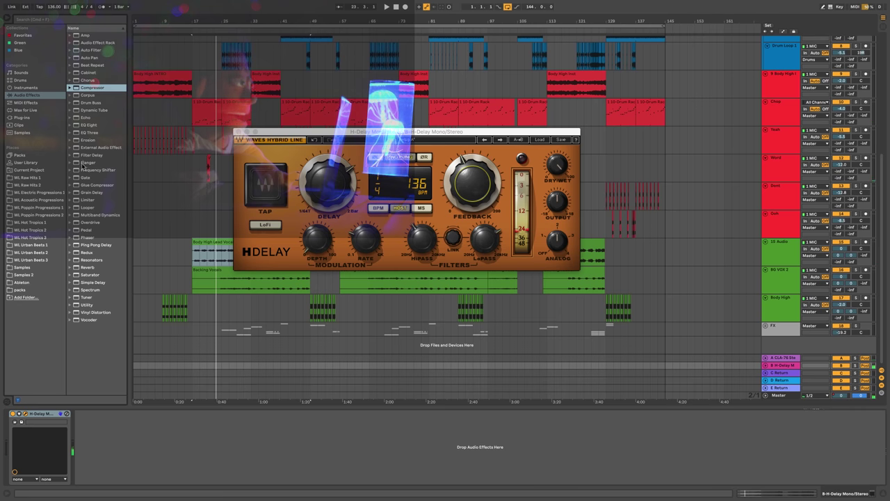
left_click_drag(82, 164, 24, 473)
key("space")
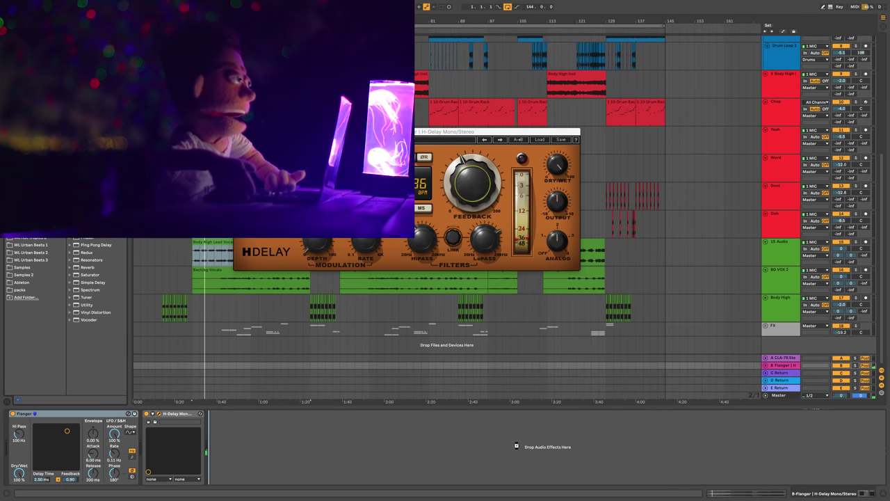
left_click_drag(516, 446, 516, 445)
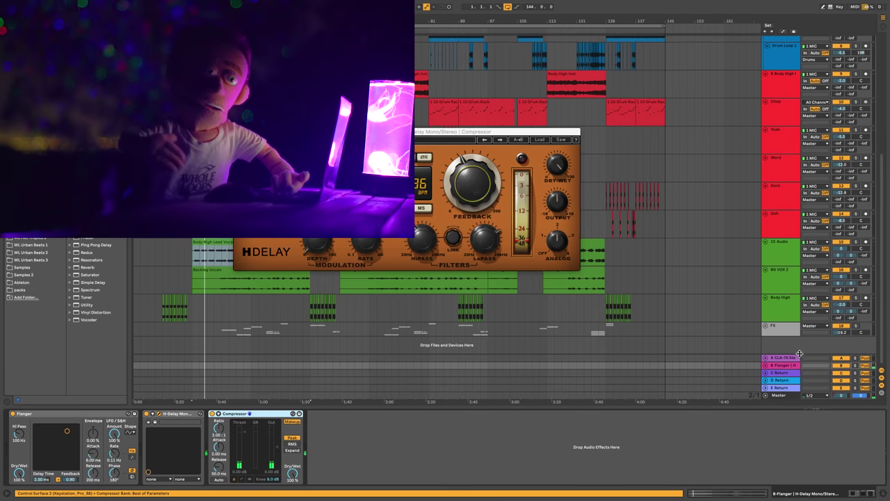
Rename the 15 Audio lead vocal track as LEAD and reopen the B return's device chain
left_click(776, 253)
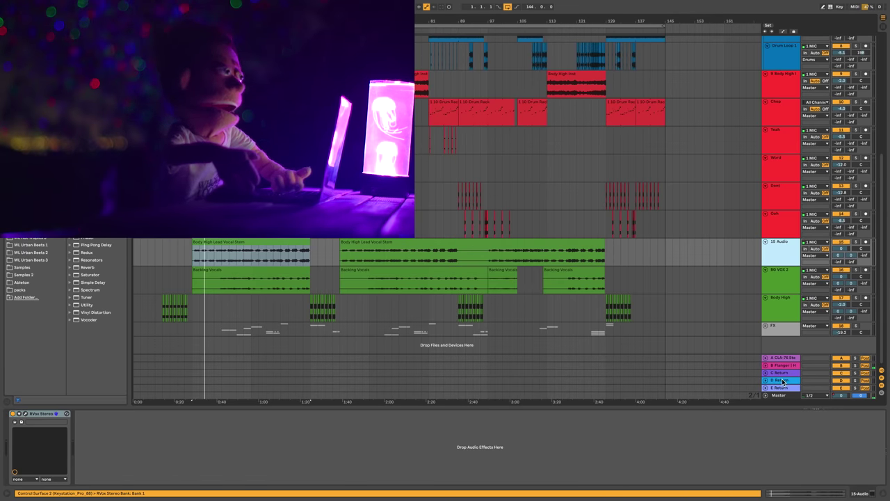
left_click(780, 365)
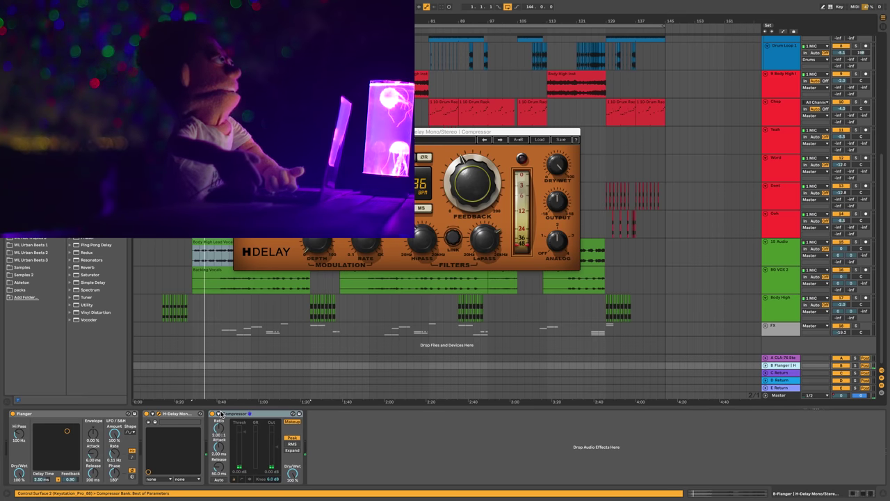
left_click(774, 246)
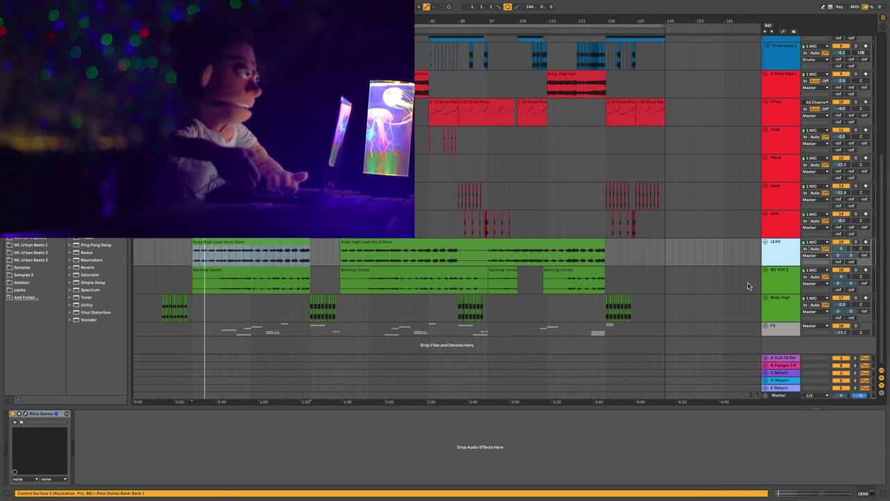
left_click(781, 364)
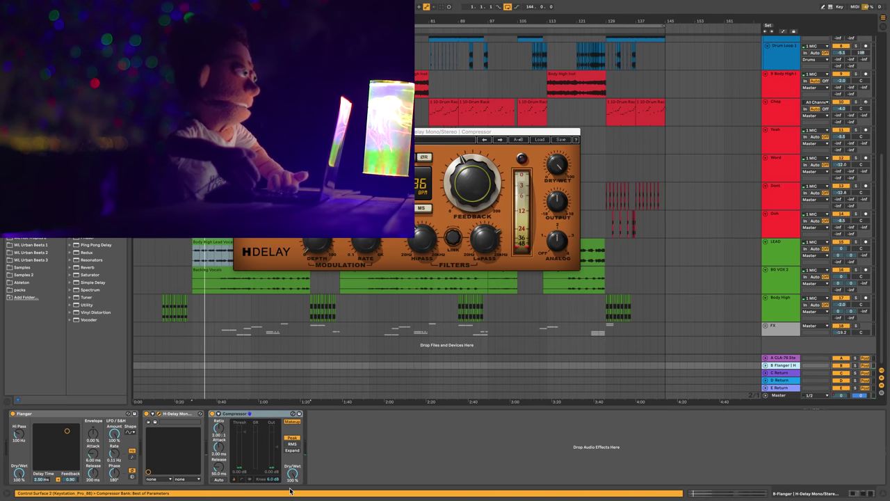
Sidechain the B return's Compressor from LEAD with the threshold at -24 dB, and lower the H-Delay output
left_click(218, 413)
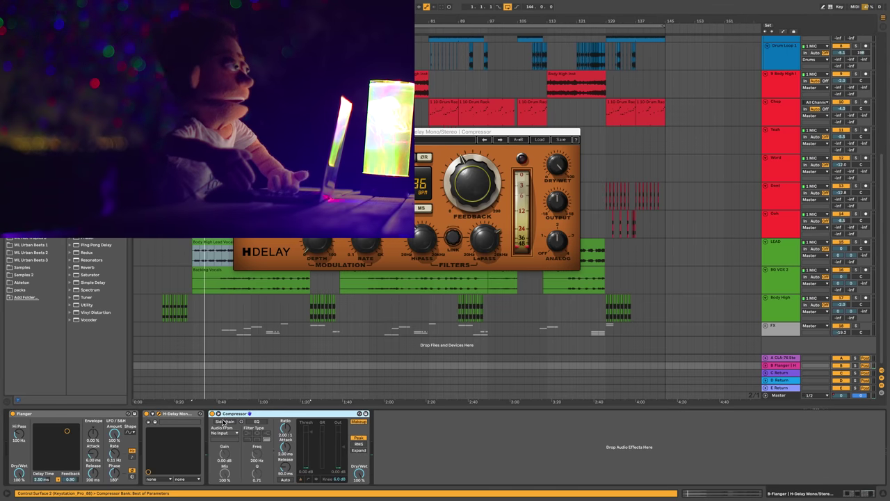
left_click(224, 432)
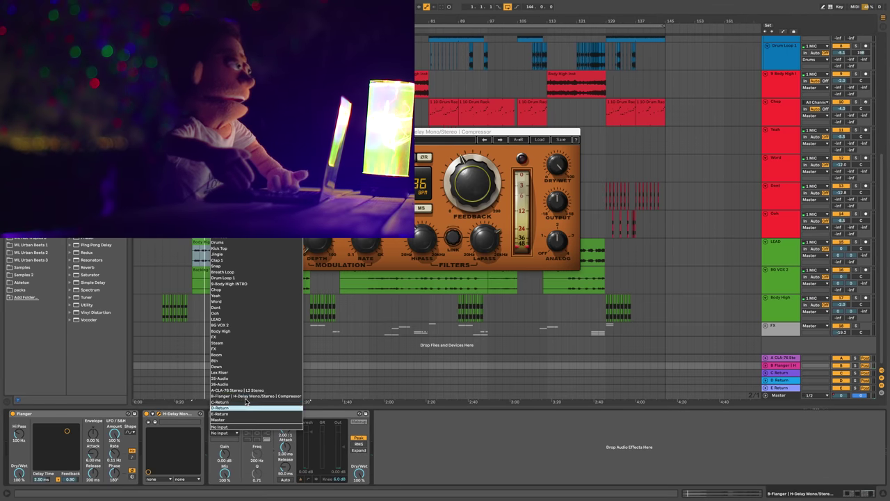
left_click(245, 319)
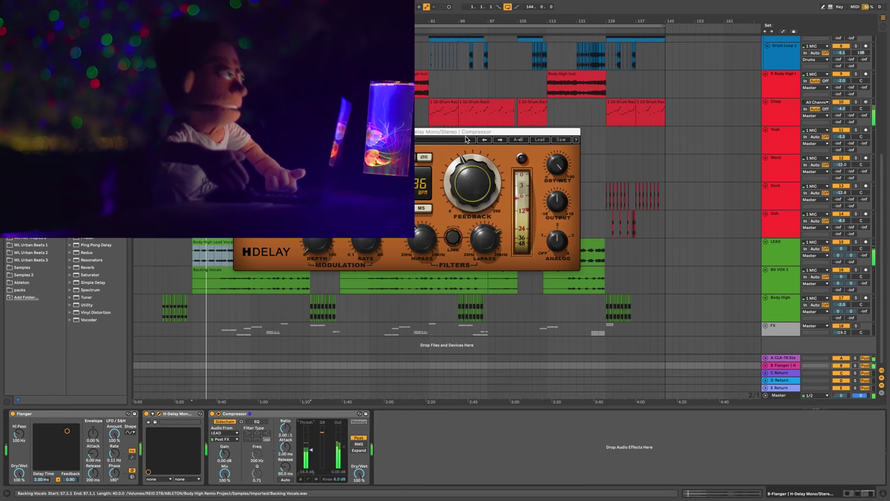
left_click_drag(558, 199, 558, 216)
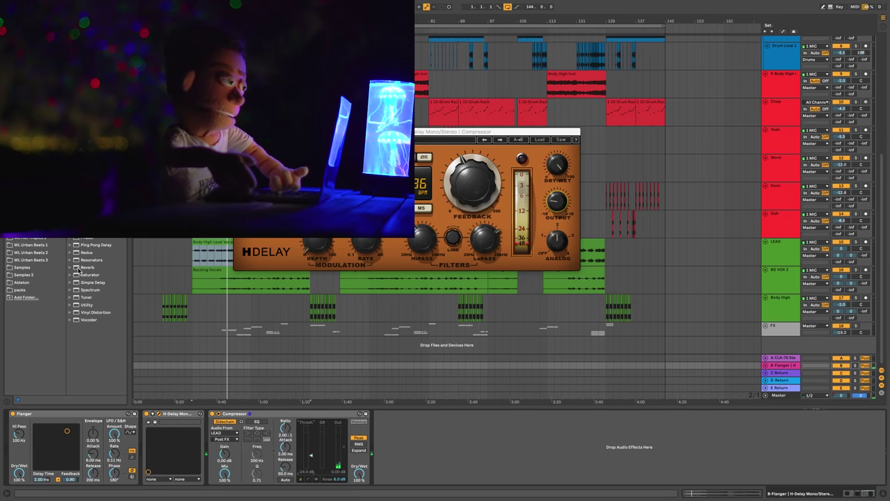
Add Redux before the Flanger on the B return with soft downsampling at 4.32
left_click_drag(86, 255, 30, 453)
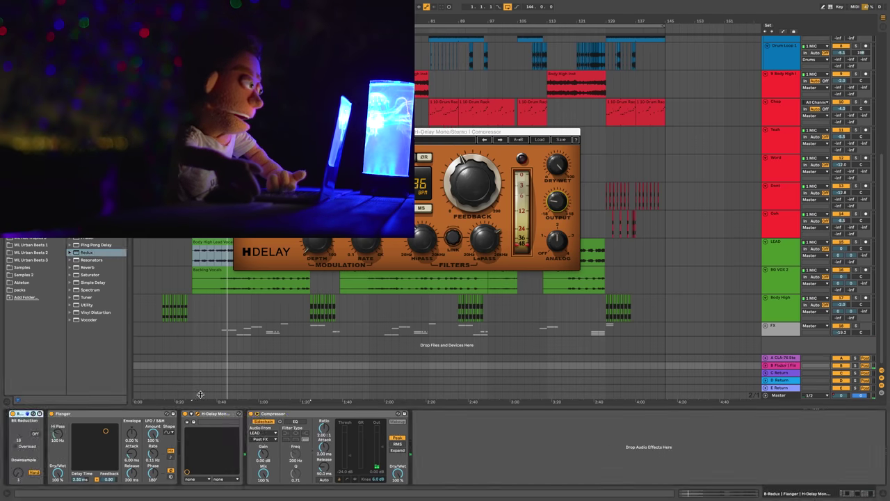
left_click(31, 473)
left_click_drag(23, 475, 22, 459)
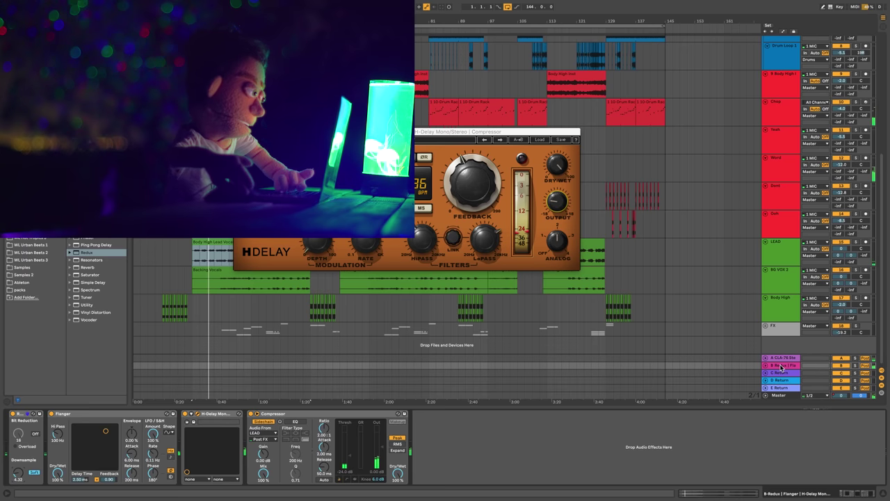
Rename the B return track as 1/4
right_click(781, 367)
left_click(789, 376)
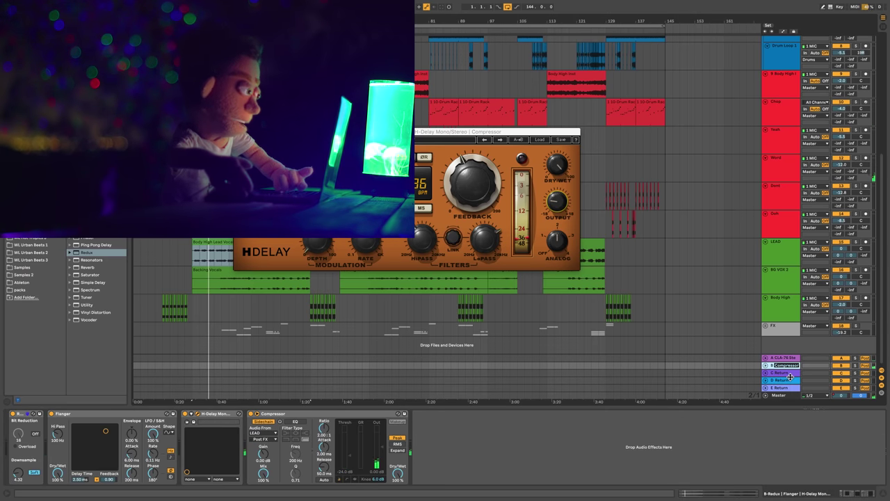
type("1/4")
key("Return")
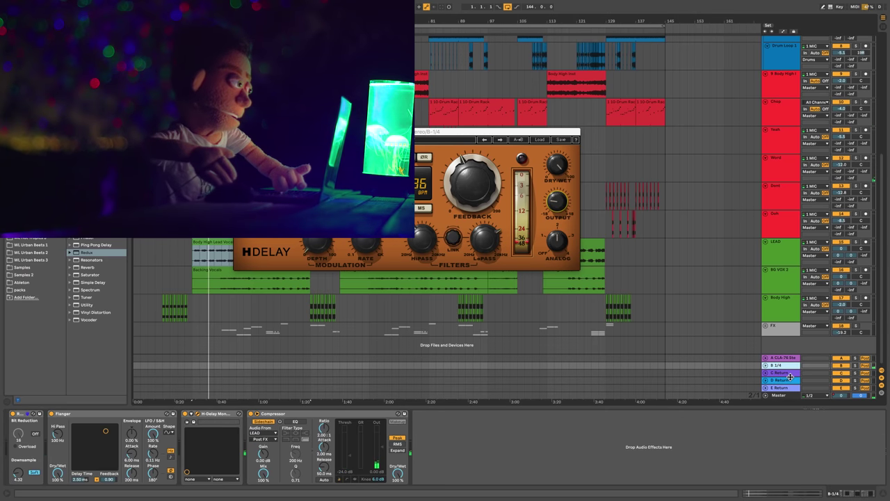
Rename the A return track as VOX
left_click(788, 359)
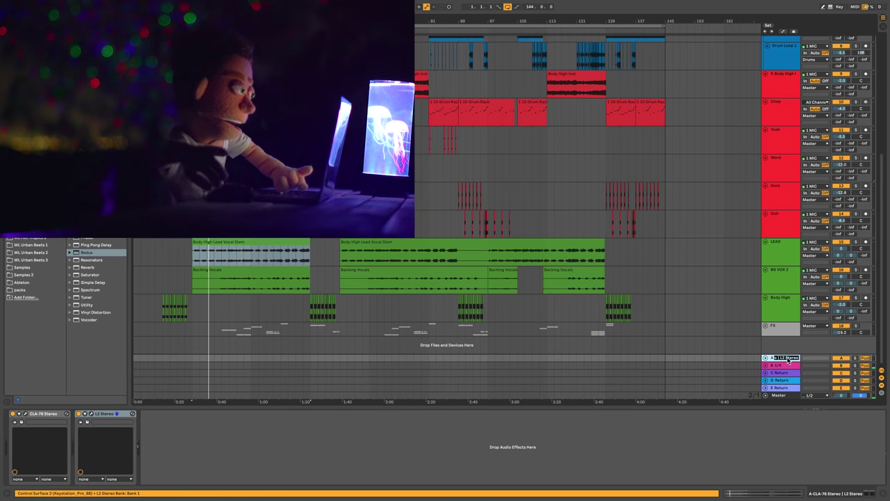
type("v")
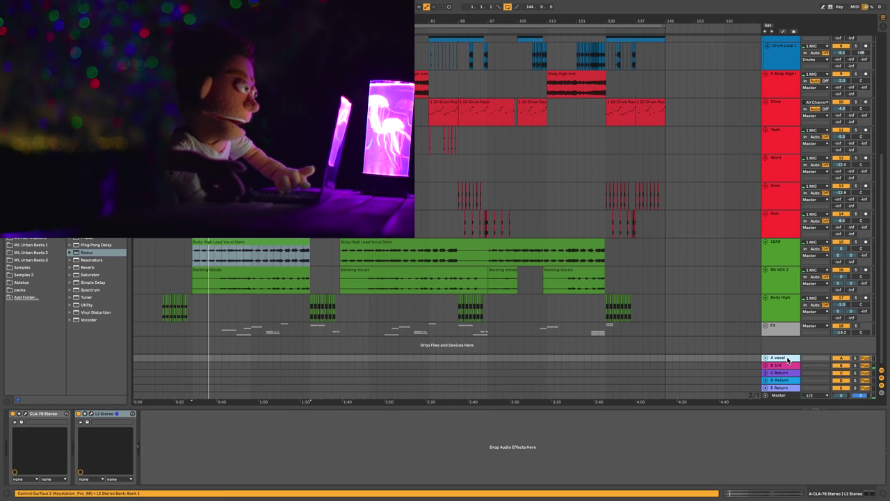
type("ocal")
key("BackSpace")
key("BackSpace")
key("BackSpace")
key("BackSpace")
key("BackSpace")
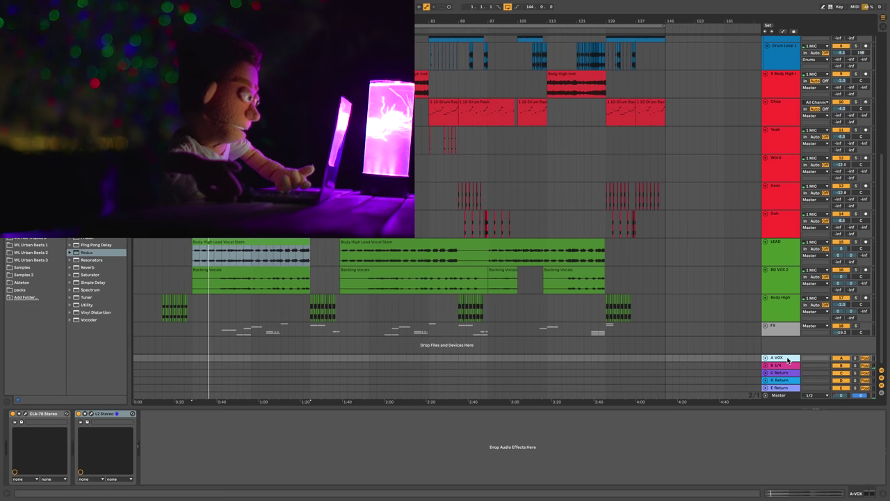
Raise send C to 0 on the LEAD, BG VOX 2 and Body High tracks together
left_click(784, 365)
left_click(784, 373)
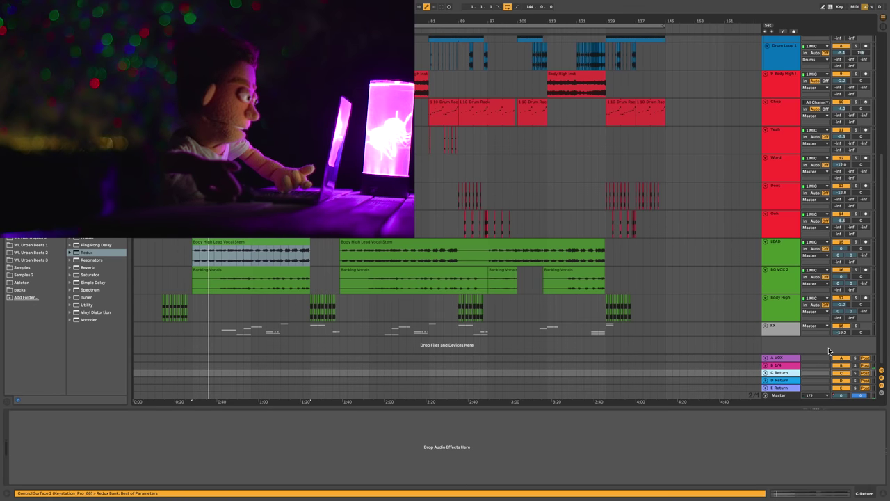
left_click(790, 314)
left_click(781, 246, "shift")
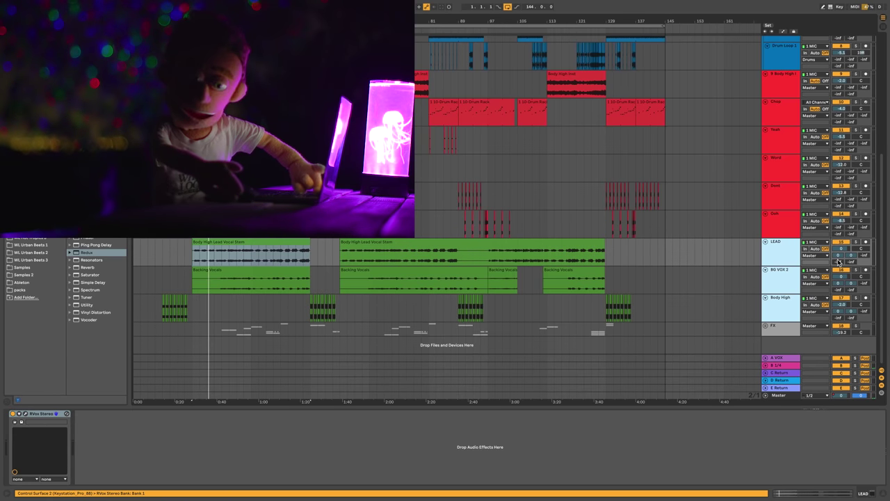
left_click_drag(864, 255, 863, 209)
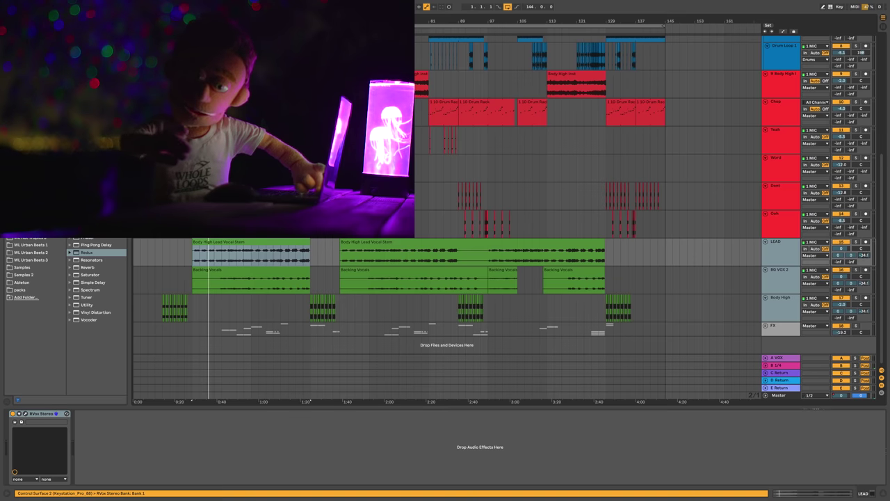
Copy the 1/4 return's device chain to the C return, remove the Flanger from the copy, and set its Redux downsample to 6.13
left_click(782, 375)
left_click(779, 366)
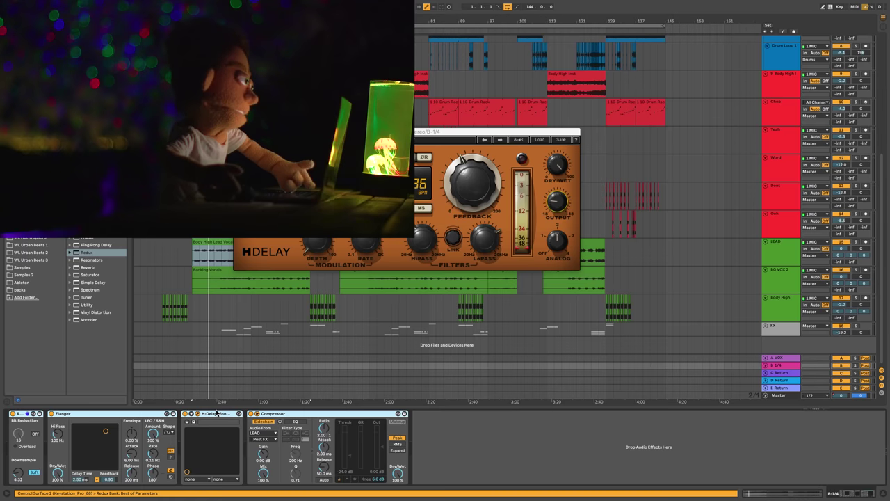
left_click(779, 381)
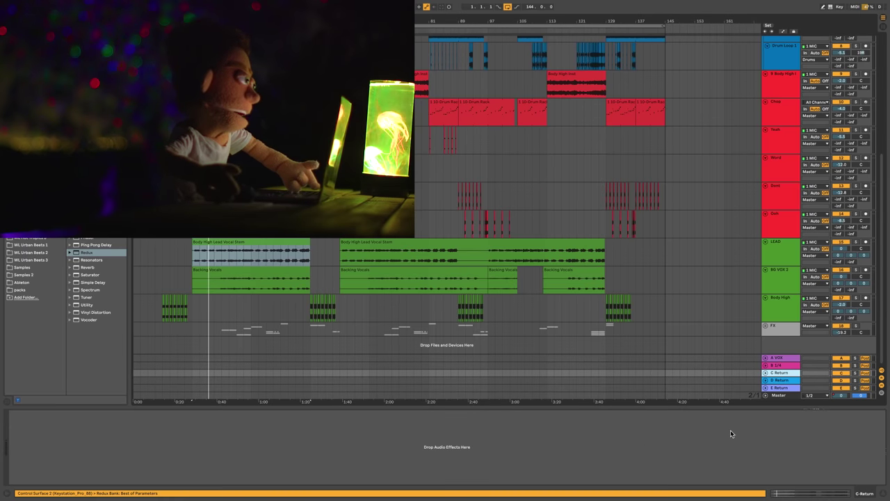
right_click(731, 432)
key("super+v")
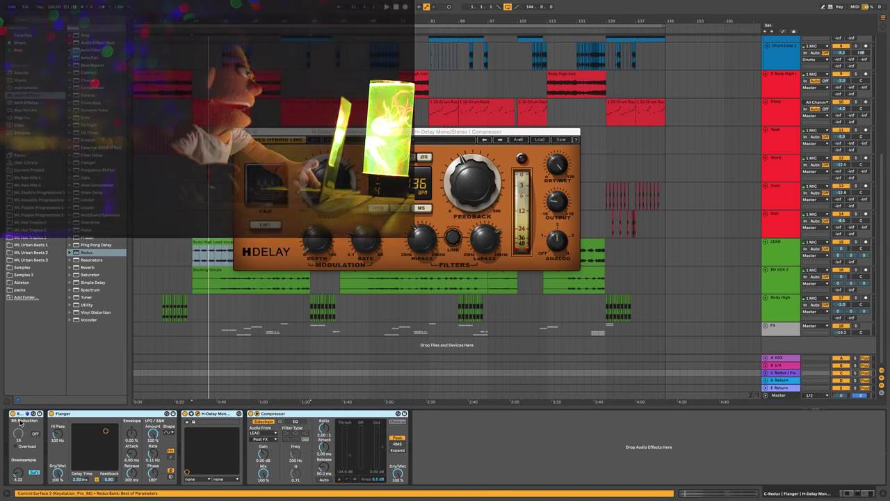
key("Delete")
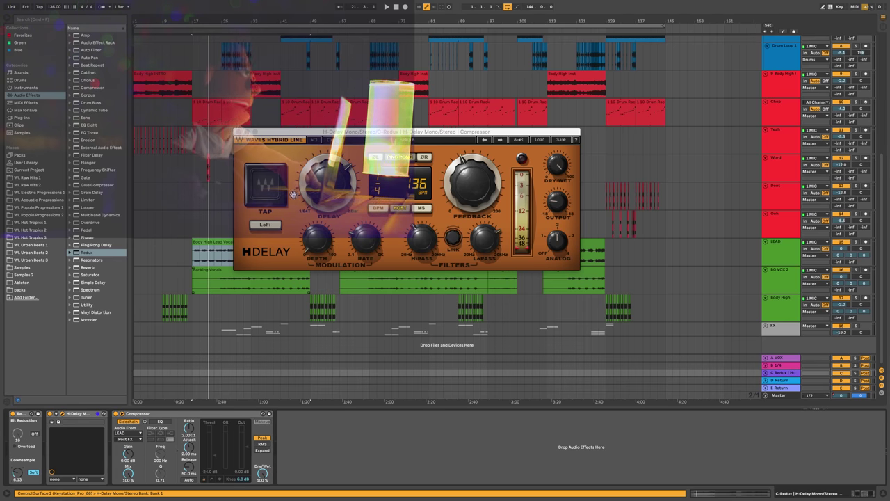
Set the H-Delay time on the C return to 1/32 T while playing the lead vocal section
left_click_drag(321, 187, 324, 170)
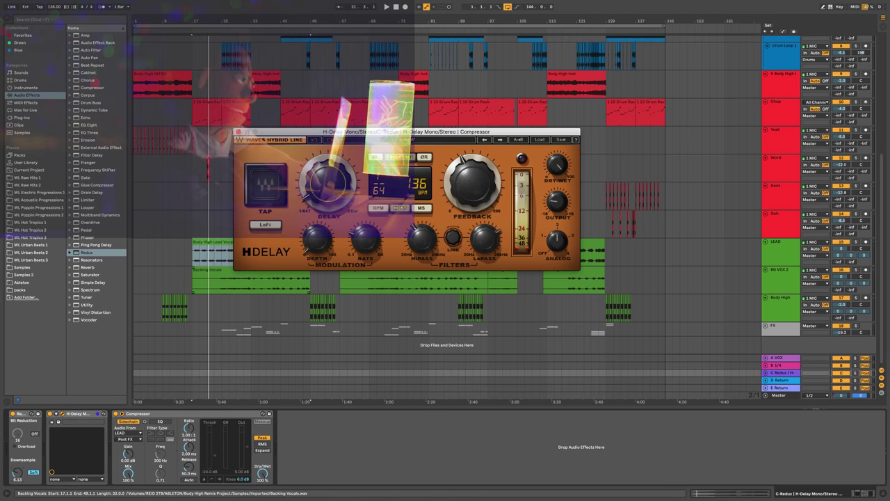
key("space")
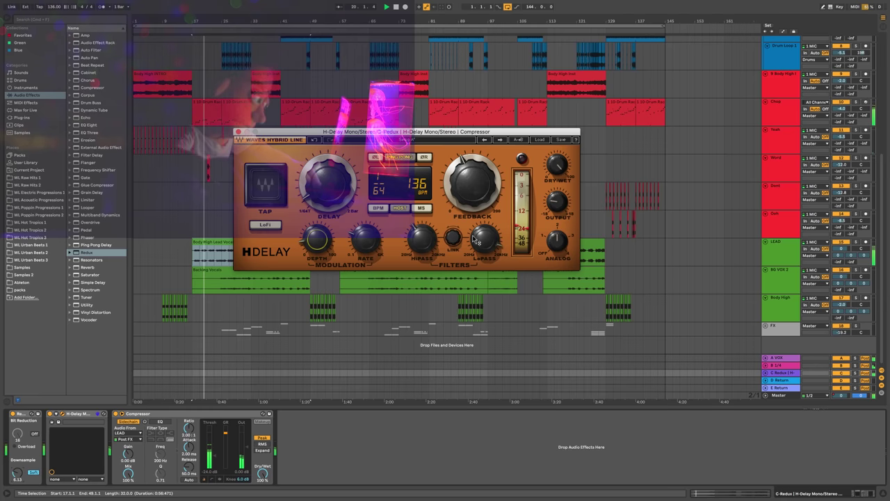
scroll(327, 180, "up", 1)
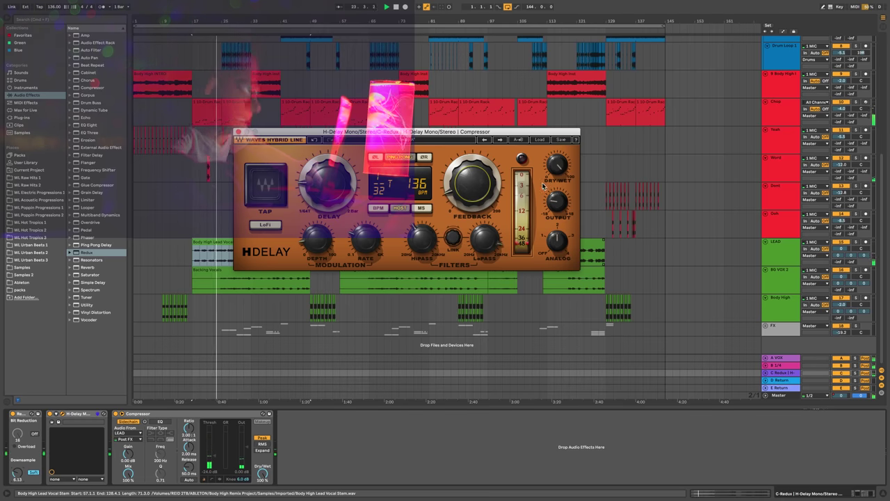
Set the C return's Redux downsample to 3.41 and its H-Delay output to about -10.2 while the lead vocal section plays
mouse_move(556, 201)
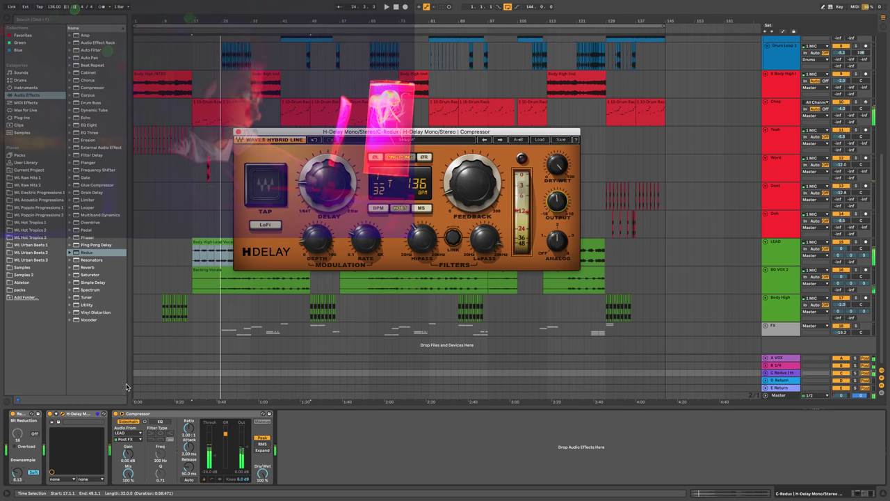
key("space")
key("space")
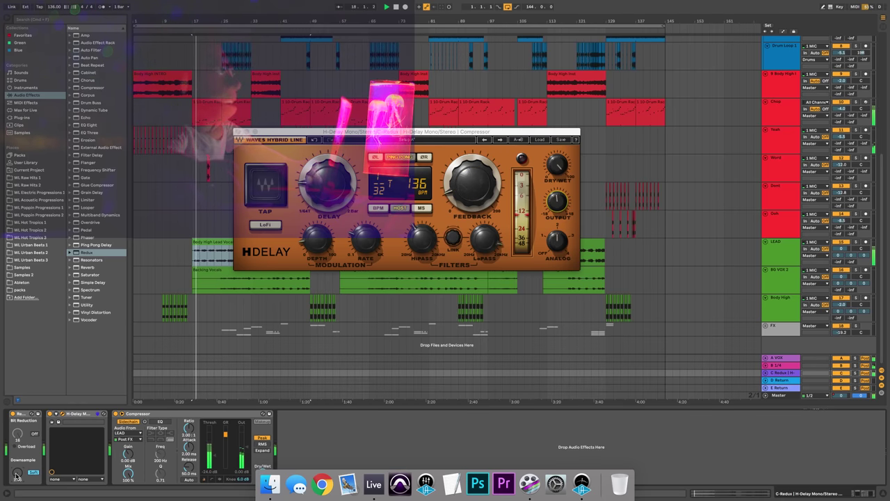
left_click(316, 240)
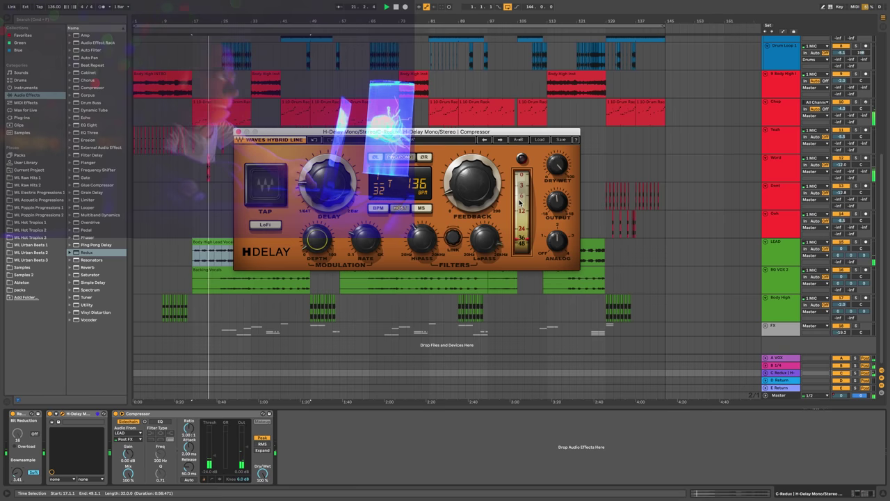
left_click_drag(559, 204, 559, 236)
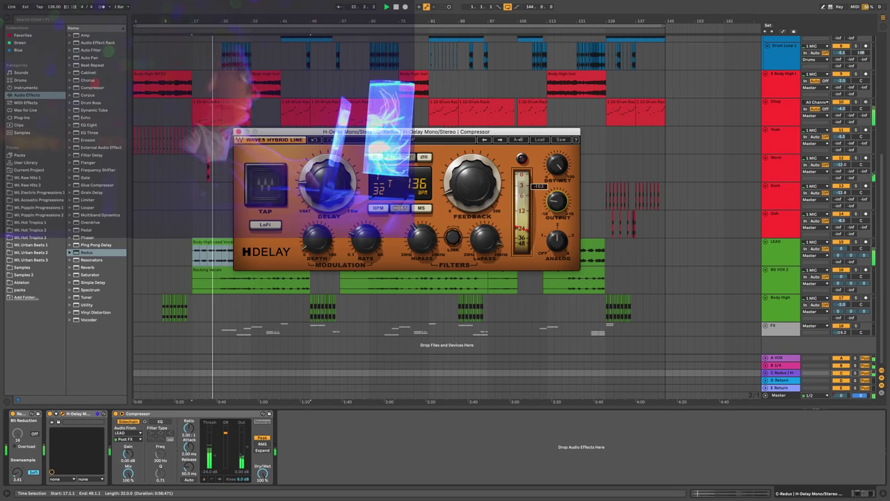
Compare the H-Delay settings on the 1/4 and C returns and close the plug-in windows
left_click(779, 365)
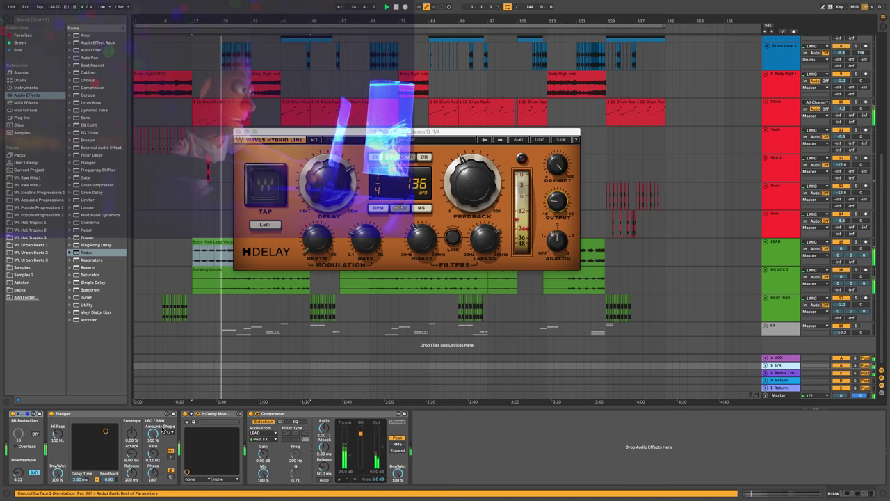
left_click(197, 413)
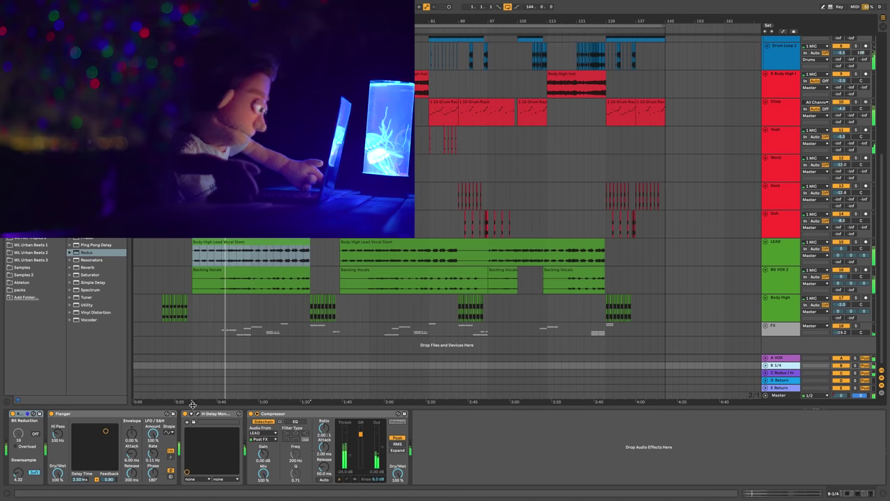
left_click(197, 413)
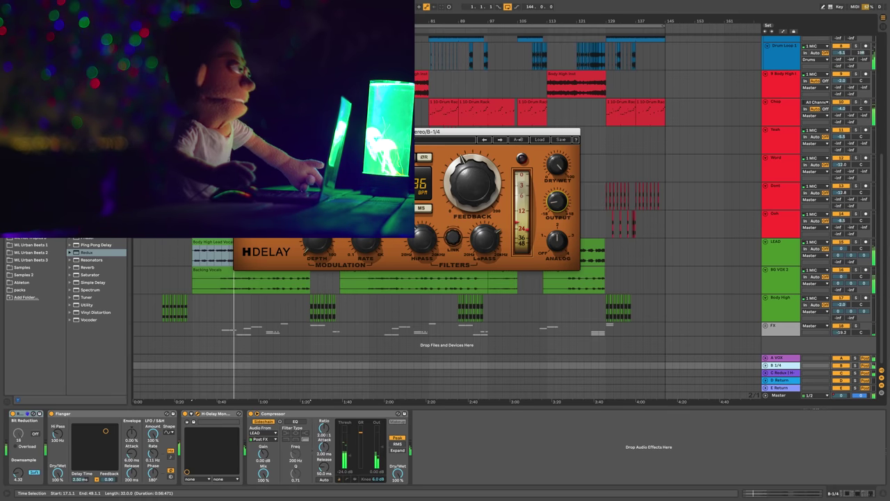
left_click(239, 132)
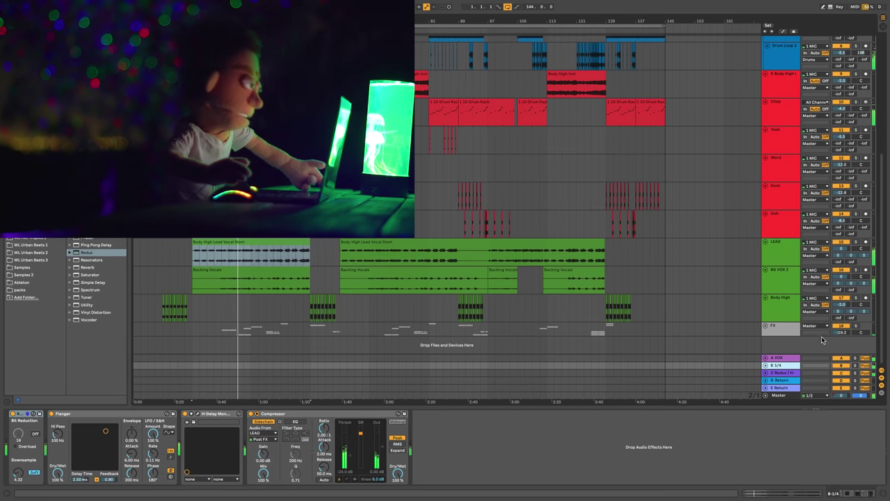
left_click(789, 372)
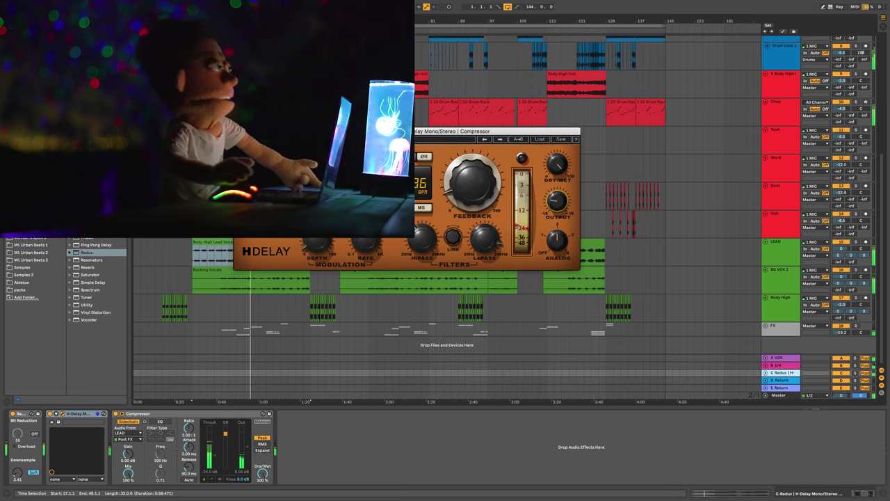
key("super+alt+p")
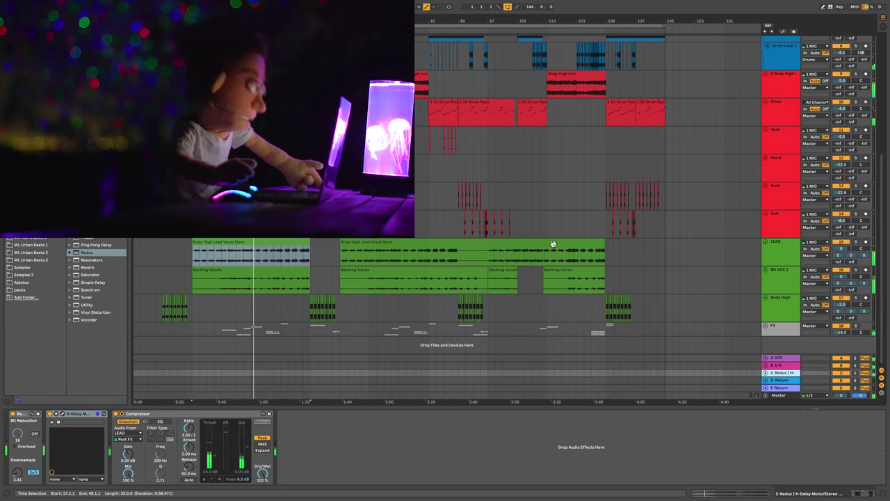
Rename the C return track as SLAP
right_click(785, 374)
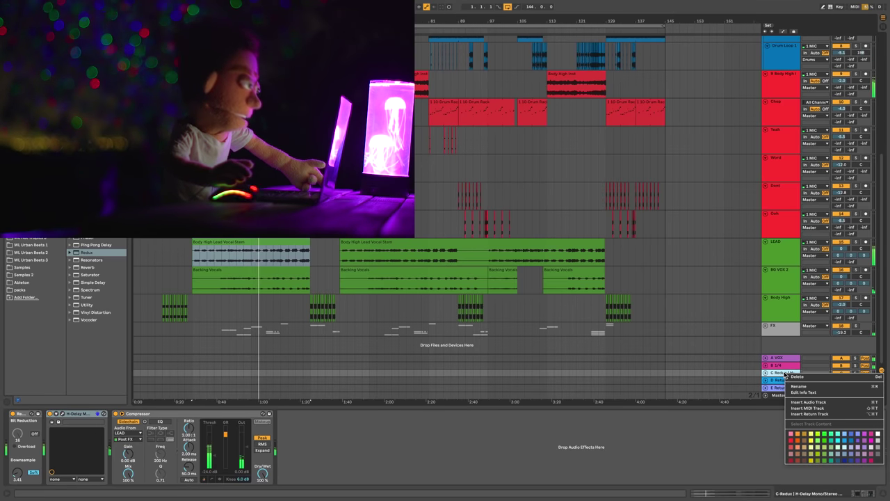
left_click(798, 386)
type("S")
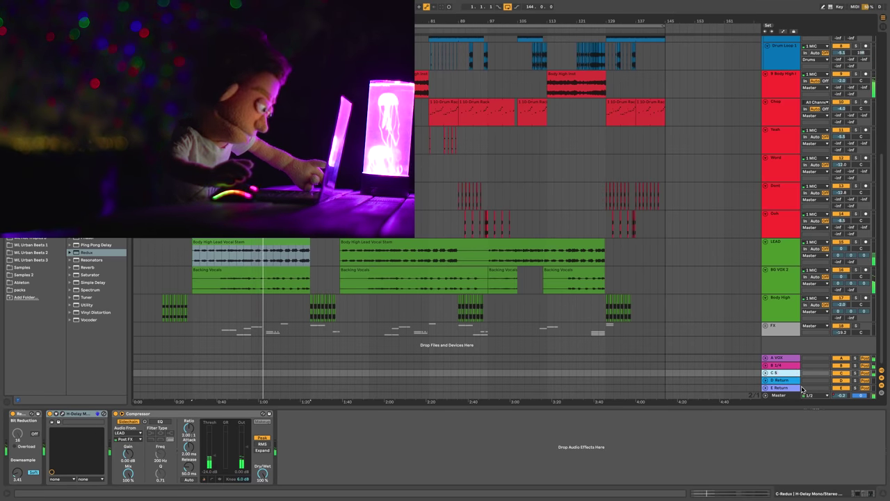
type("LAP")
key("Return")
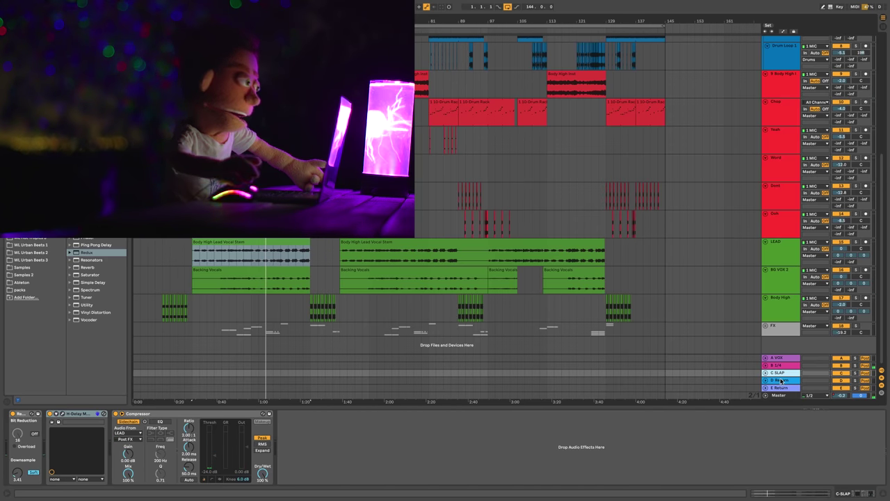
Select all tracks in the arrangement and raise their send D to 0 together
left_click(780, 380)
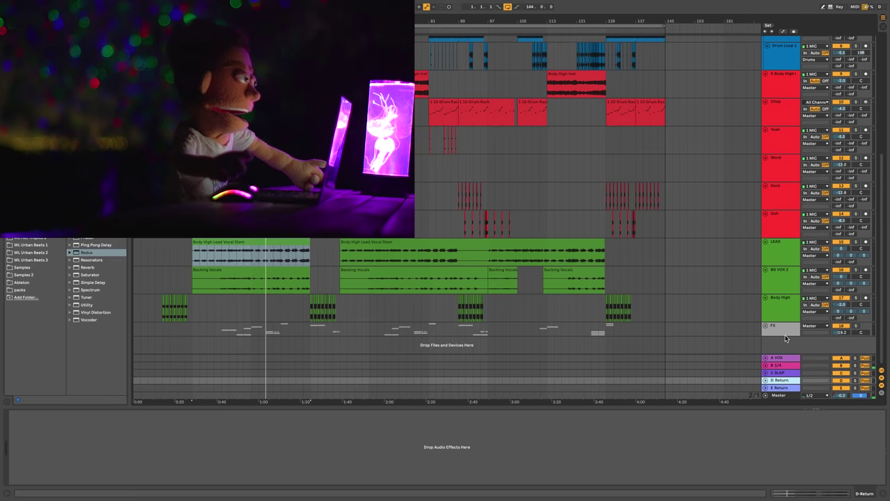
left_click(784, 229)
scroll(785, 229, "up", 5)
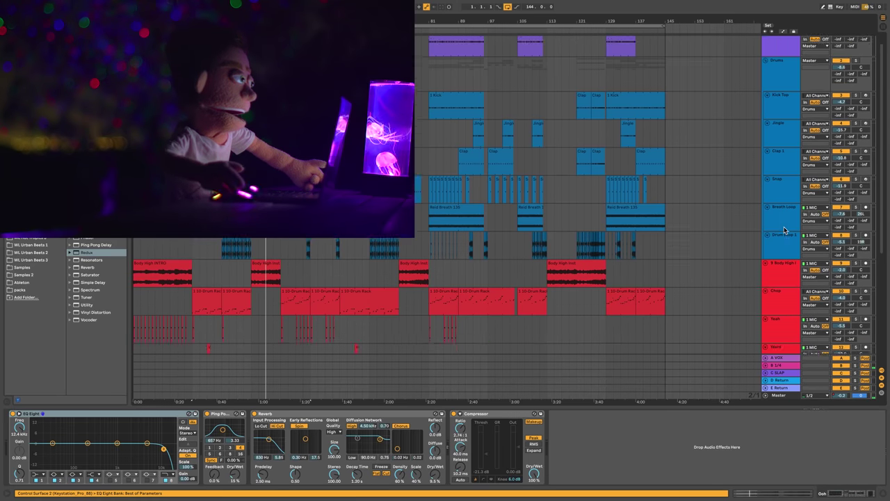
scroll(785, 235, "down", 4)
scroll(788, 239, "down", 1)
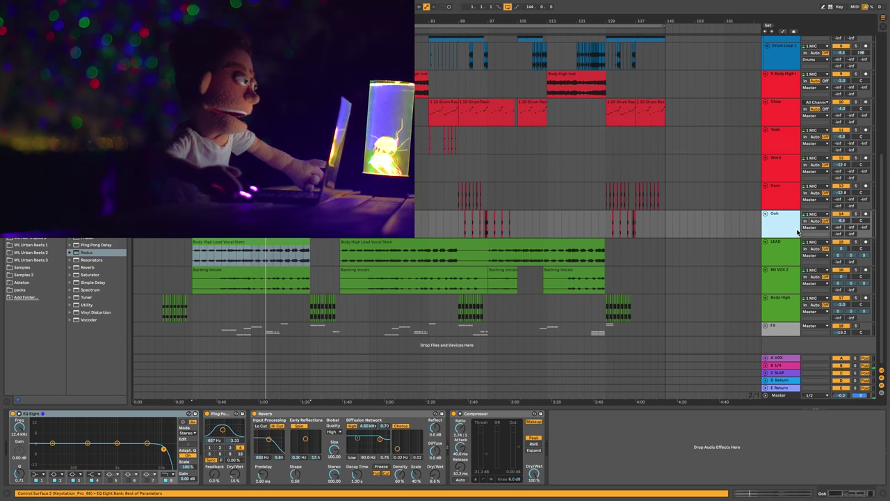
key("super+a")
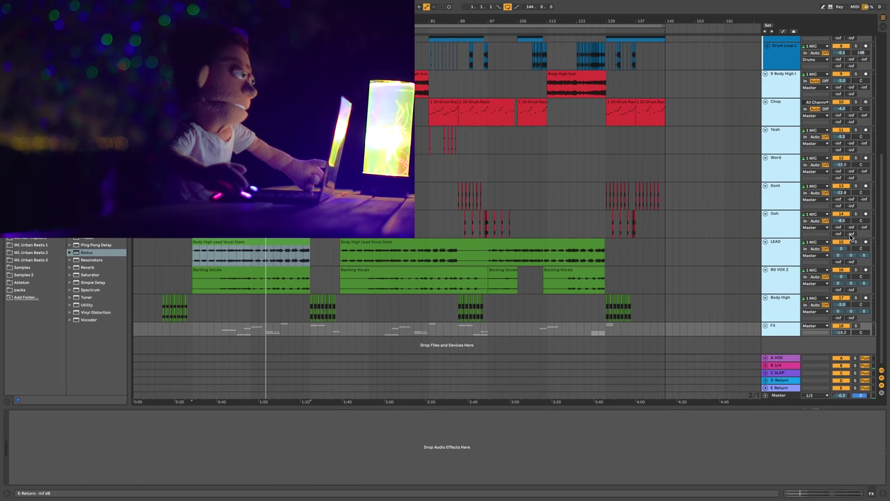
left_click_drag(839, 234, 839, 174)
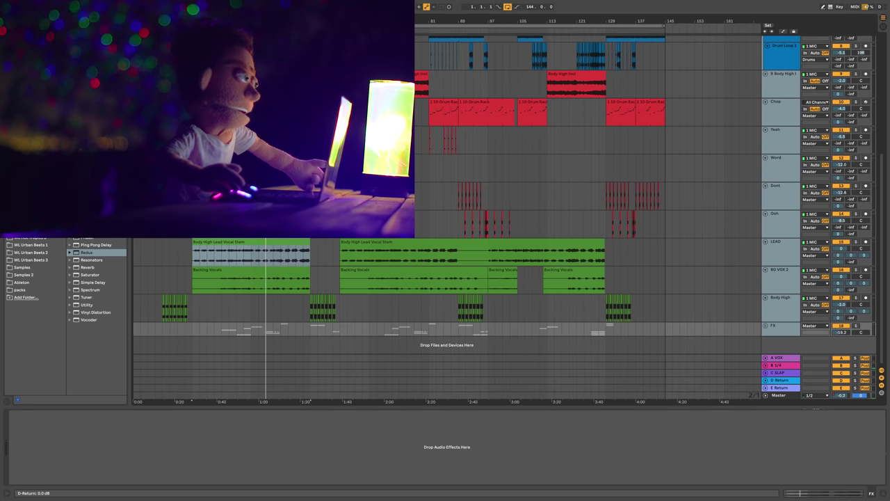
left_click_drag(839, 234, 838, 220)
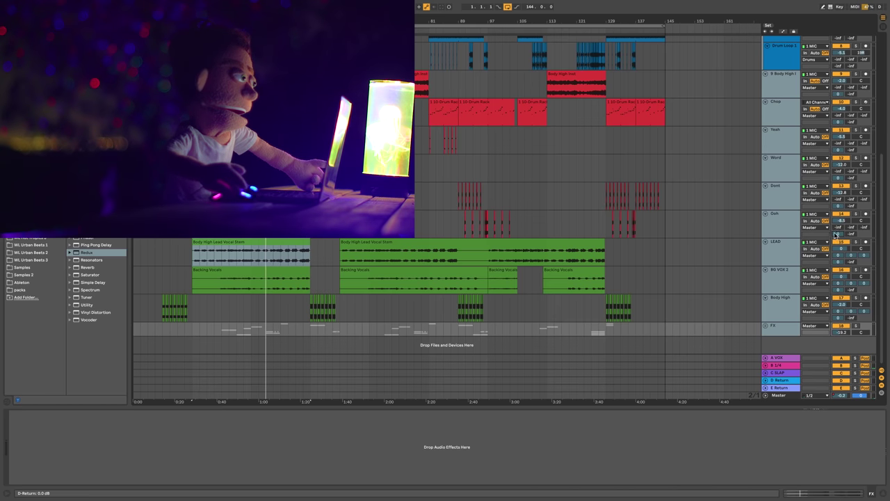
Set send D on the Kick Sub track to -inf
left_click(782, 221)
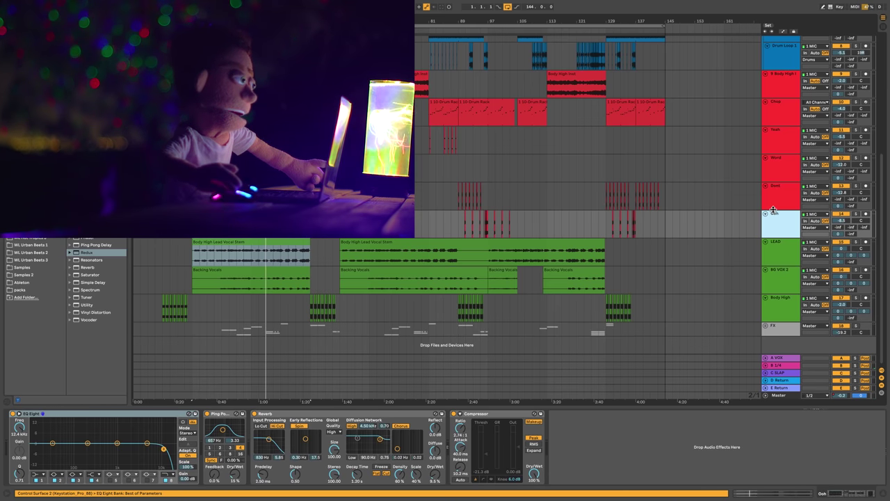
scroll(773, 210, "up", 5)
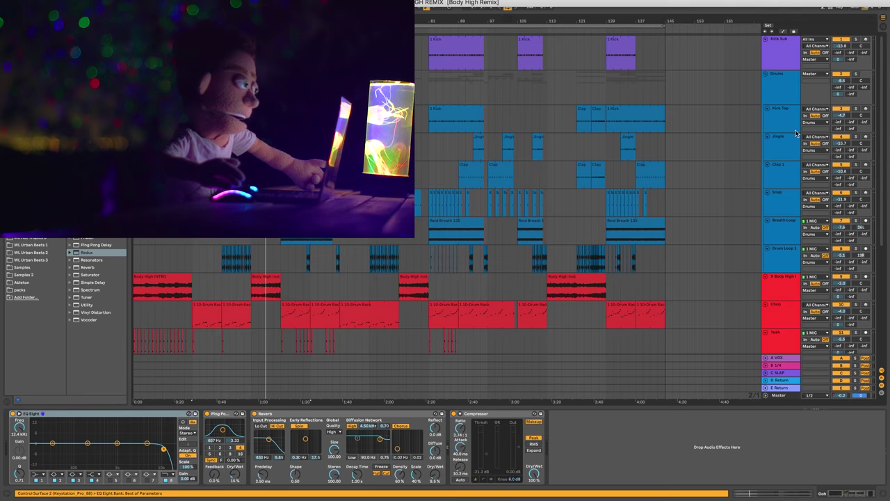
left_click_drag(837, 60, 837, 55)
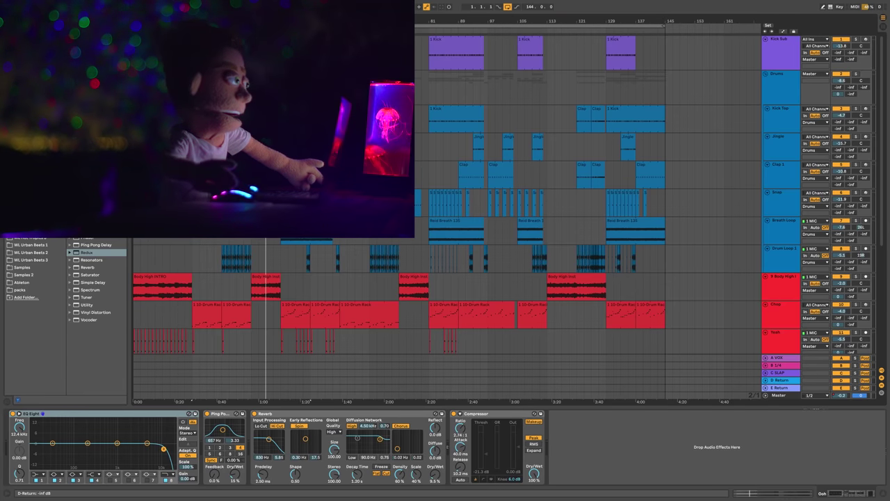
scroll(772, 208, "down", 8)
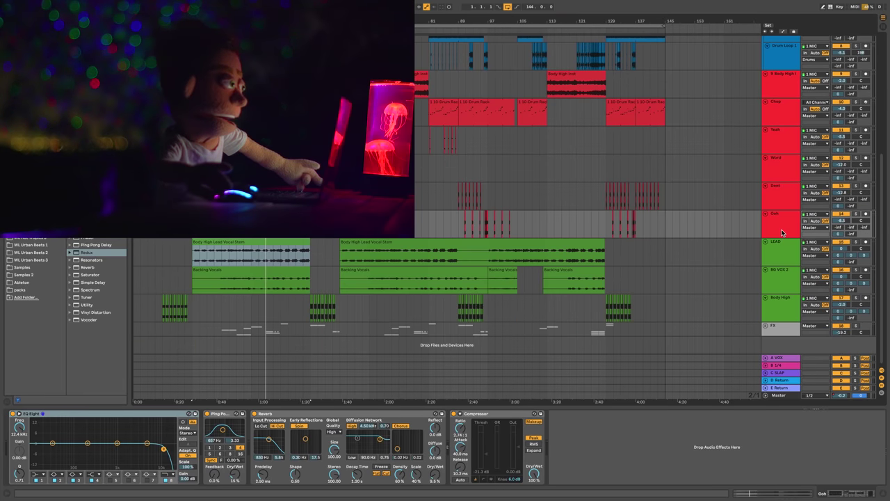
Search the plug-ins for DIST and load the UAD Empirical Labs Distressor on the D return
left_click(776, 381)
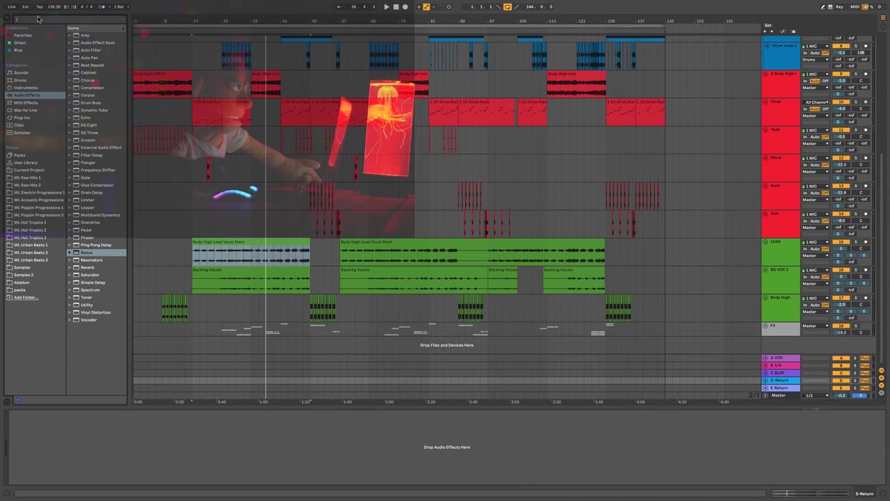
left_click(38, 19)
type("DIST")
left_click(20, 117)
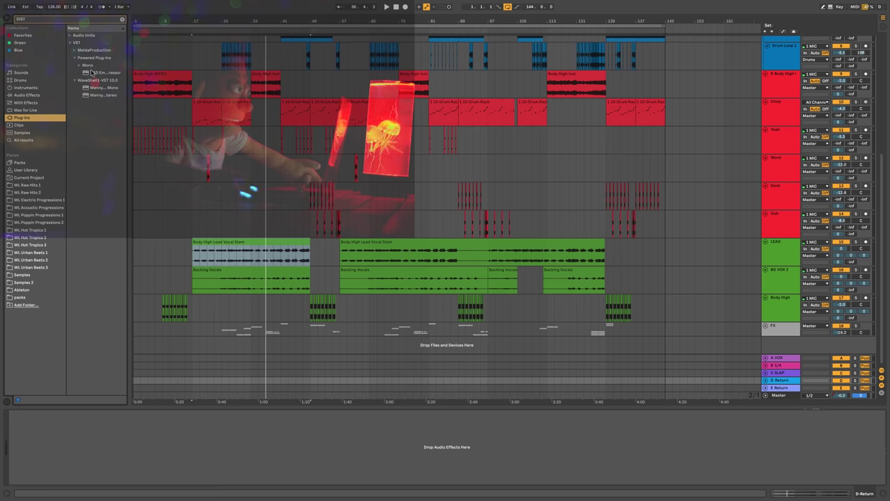
double_click(94, 73)
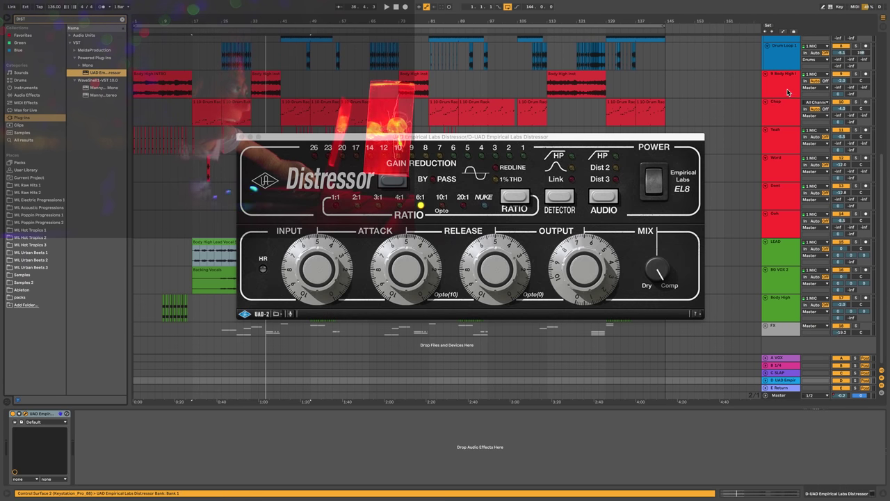
Raise the Distressor's input, lower its output, set the ratio to 10:1, and adjust its attack and release
left_click_drag(357, 261, 270, 263)
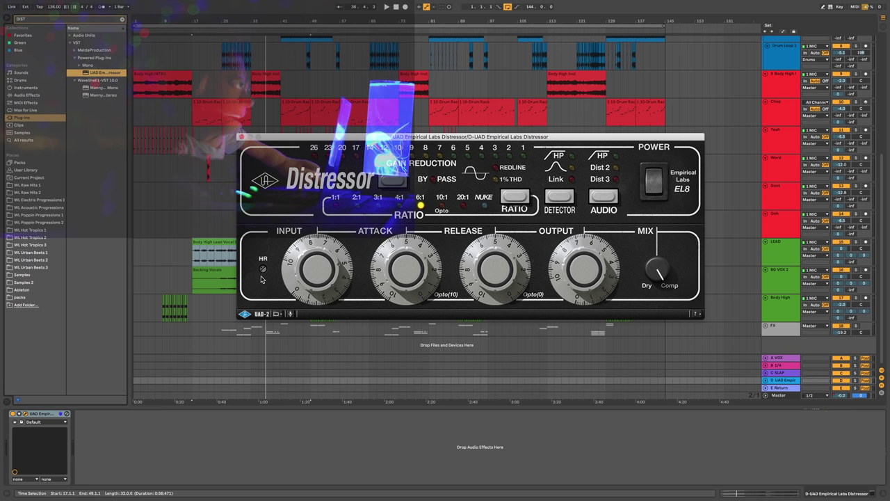
left_click_drag(591, 278, 568, 310)
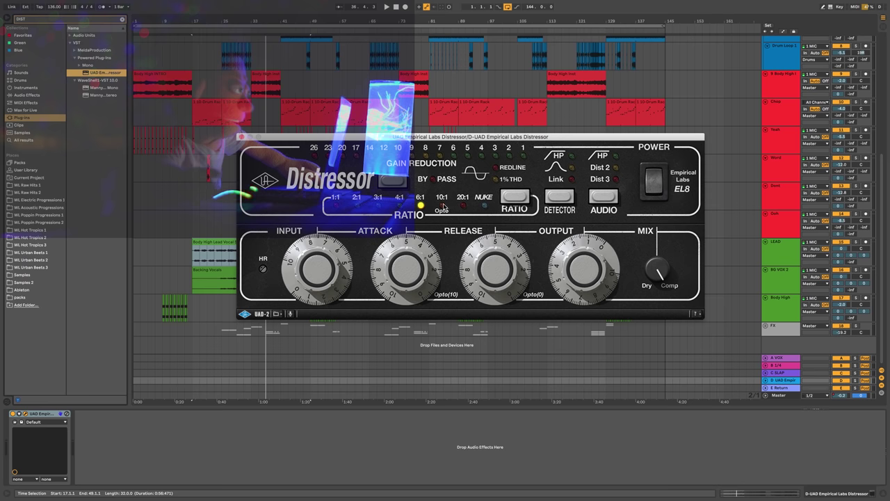
left_click_drag(407, 262, 405, 250)
left_click_drag(479, 247, 485, 266)
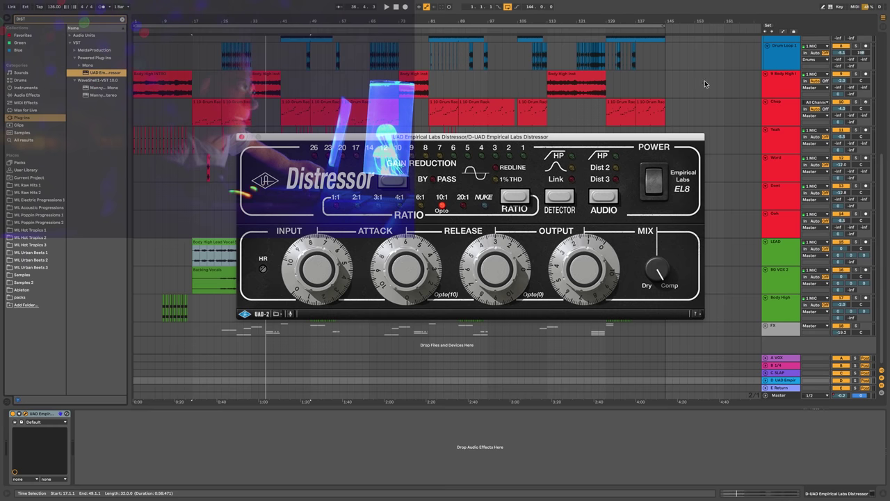
Fine-tune the Distressor's output level during playback and switch the D return off and on to compare
left_click(277, 30)
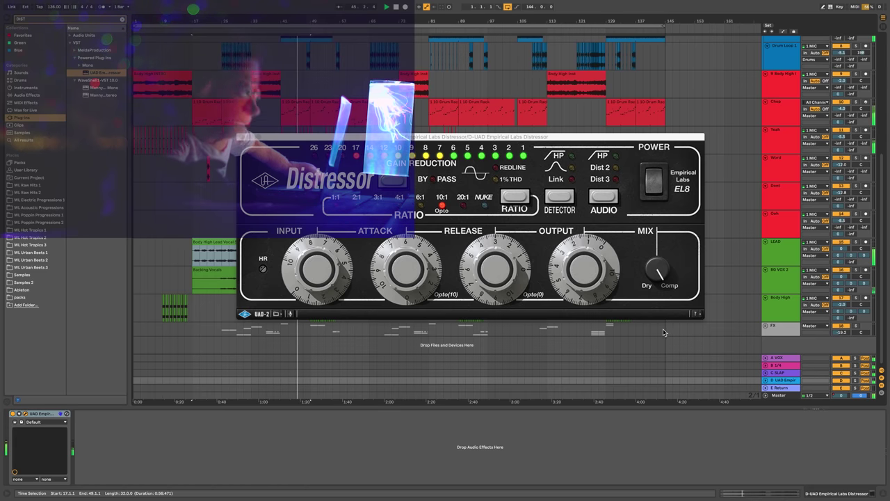
left_click(587, 281)
left_click_drag(588, 280, 588, 287)
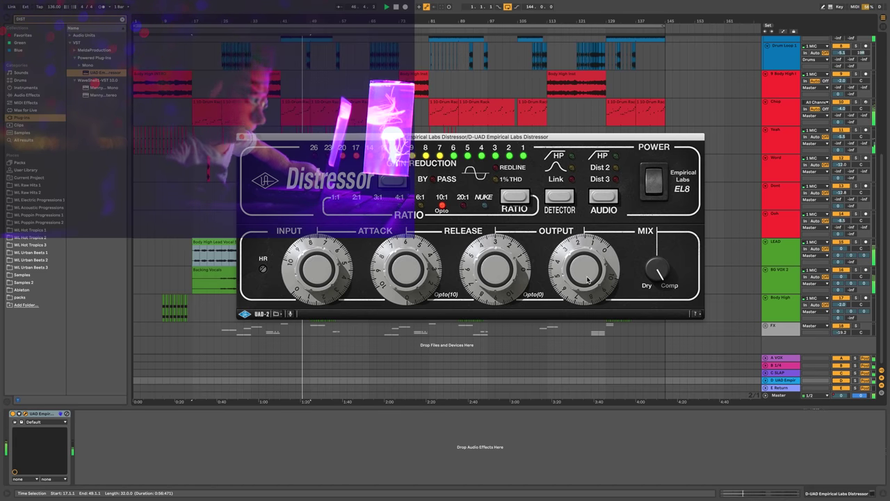
left_click(840, 381)
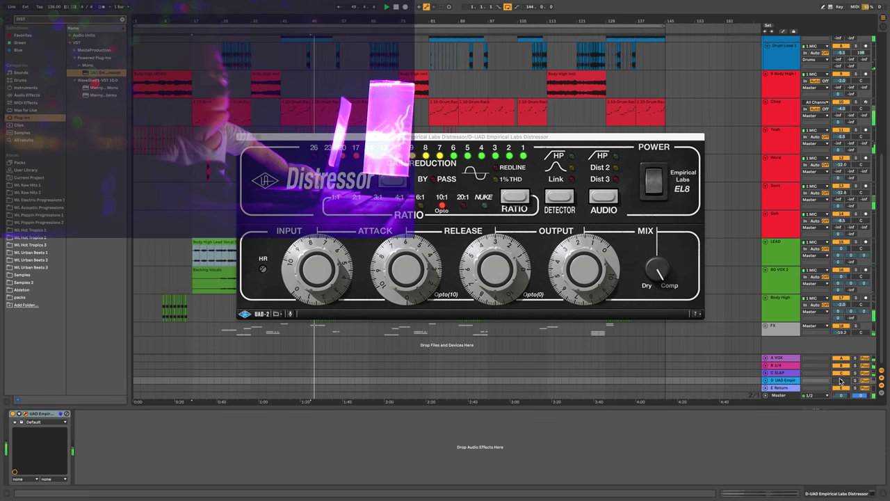
left_click(840, 381)
Search the plug-ins for DBX and load the UAD dbx 160 on the E return
left_click(773, 389)
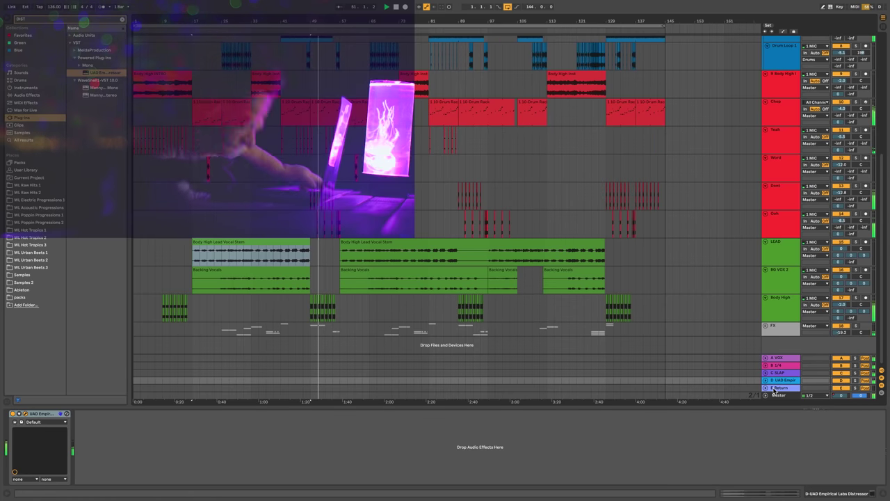
left_click(775, 388)
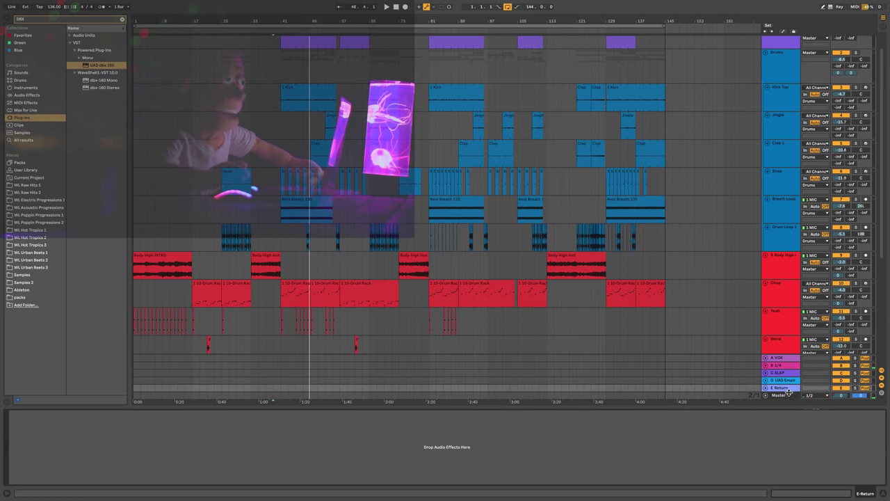
left_click(781, 388)
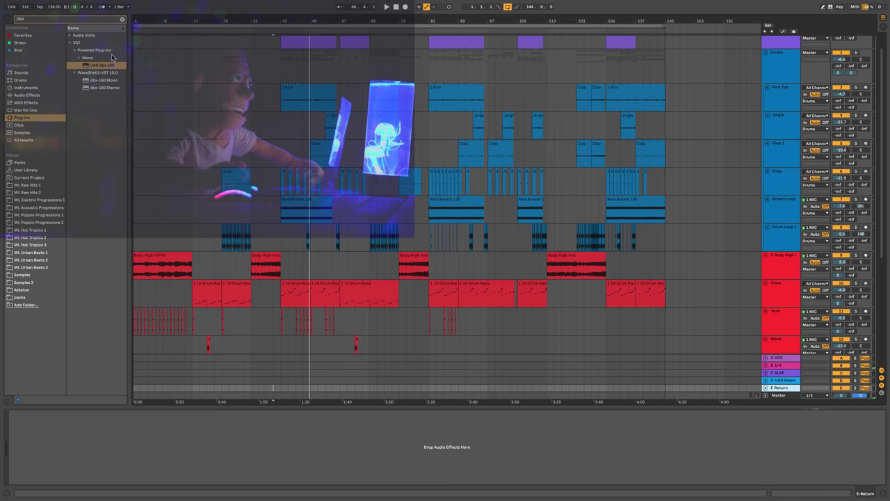
key("super+f")
type("D")
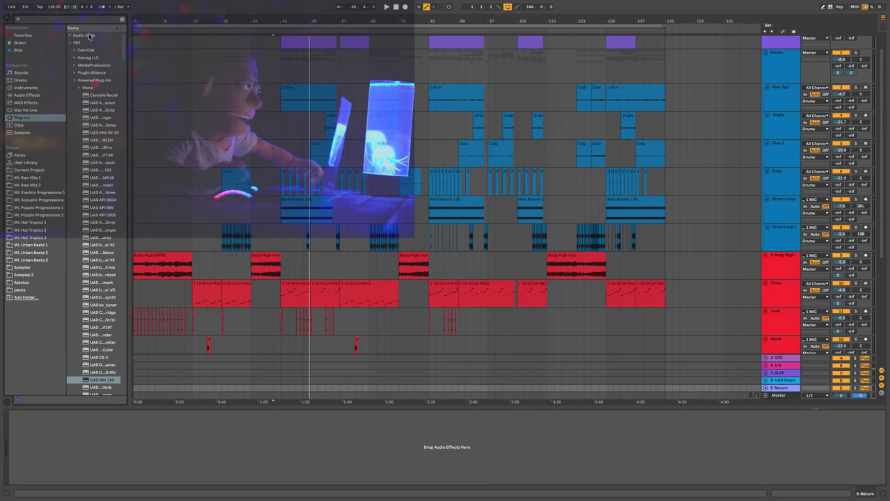
type("D")
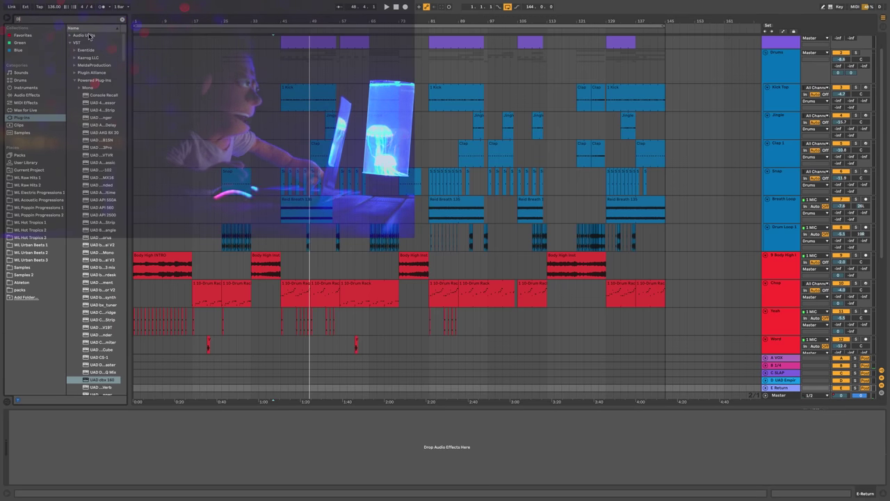
type("BX")
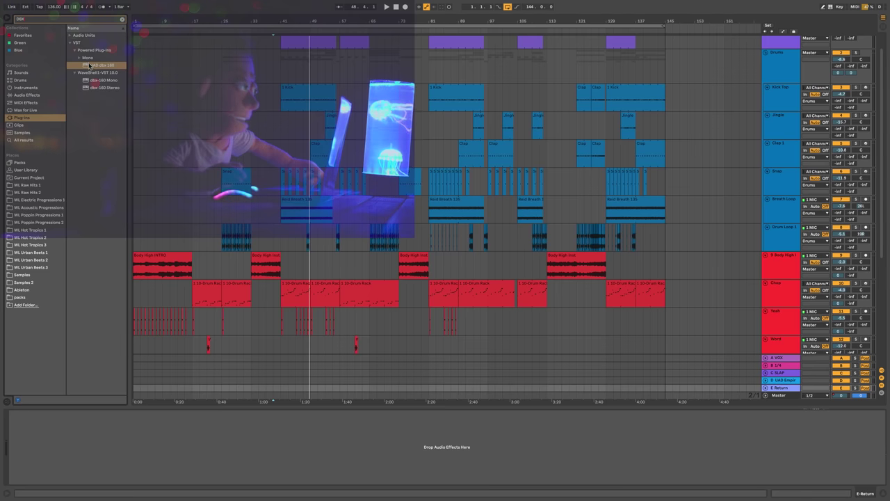
left_click(89, 65)
key("Return")
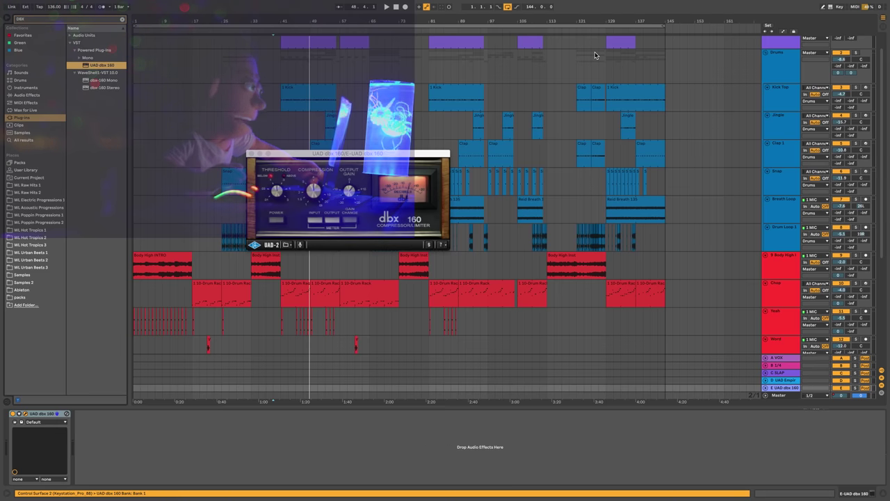
Play the song with the dbx 160 window moved clear of the arrangement and switch the E return's output to compare
left_click(780, 60)
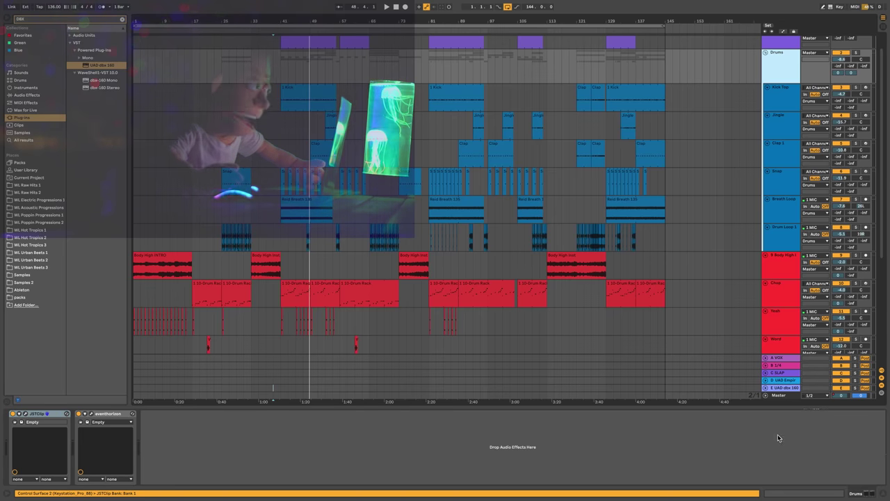
left_click(779, 388)
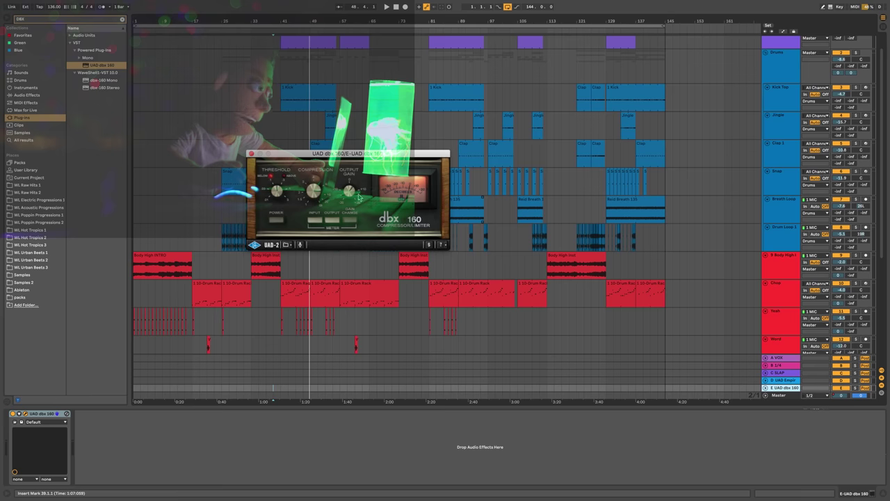
key("space")
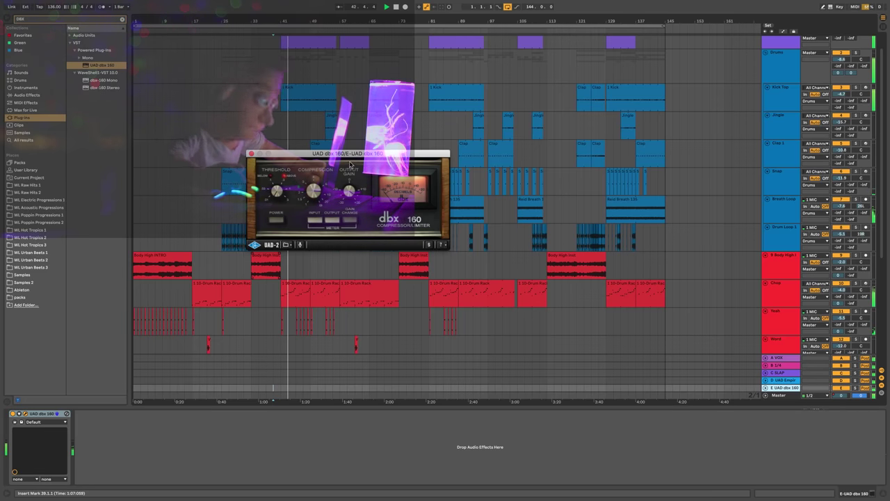
left_click_drag(349, 150, 596, 25)
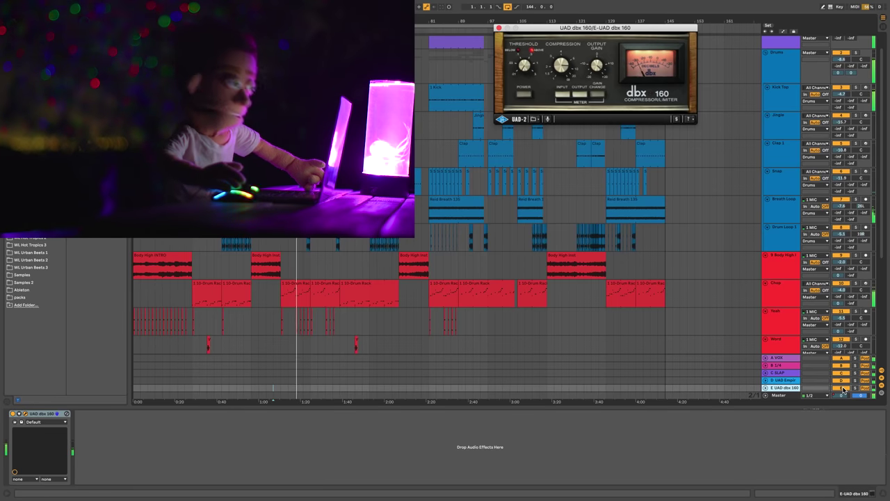
left_click(842, 388)
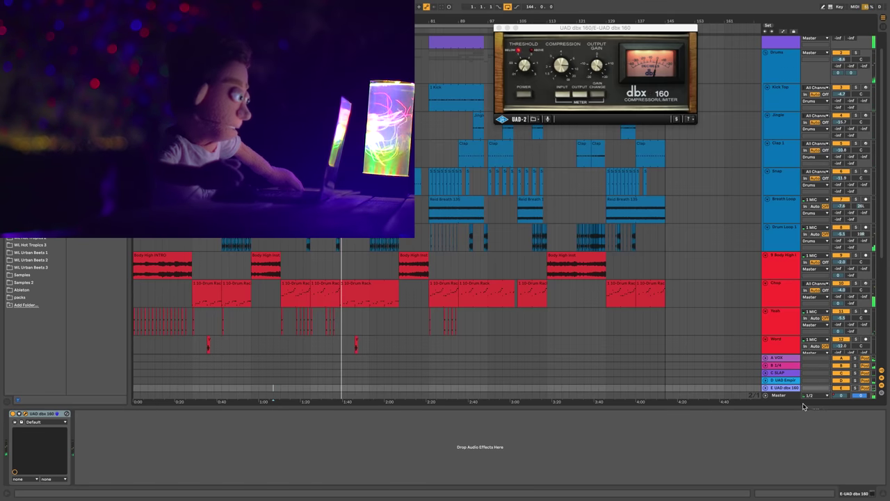
Review the device chains on the Body High INTRO and Chop tracks and on the A to E returns
left_click(778, 365)
left_click(790, 271)
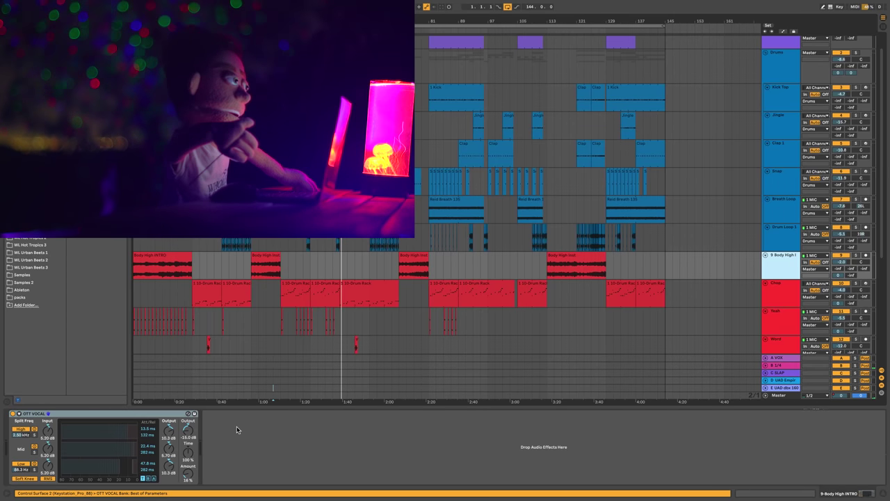
left_click(788, 367)
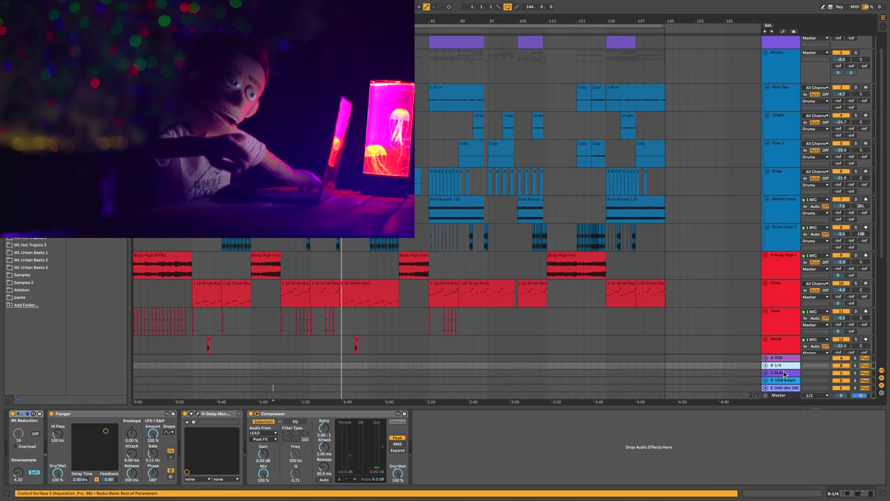
left_click(784, 373)
left_click(782, 358)
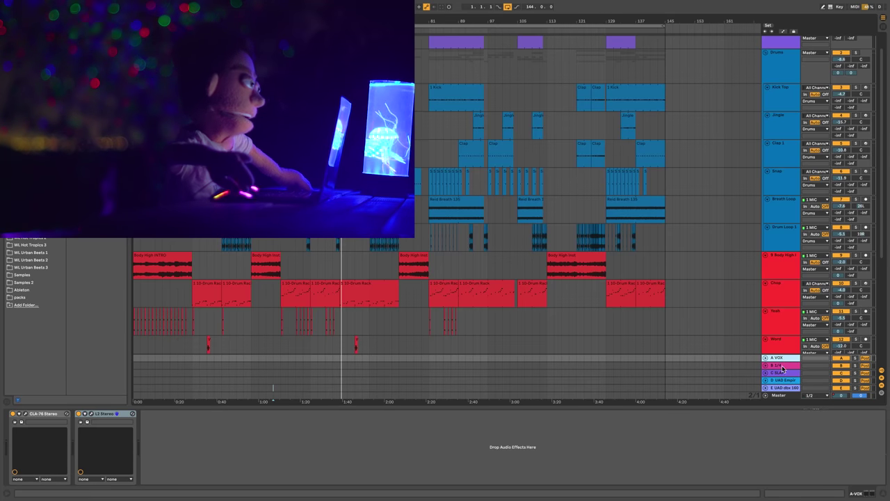
left_click(781, 386, "shift")
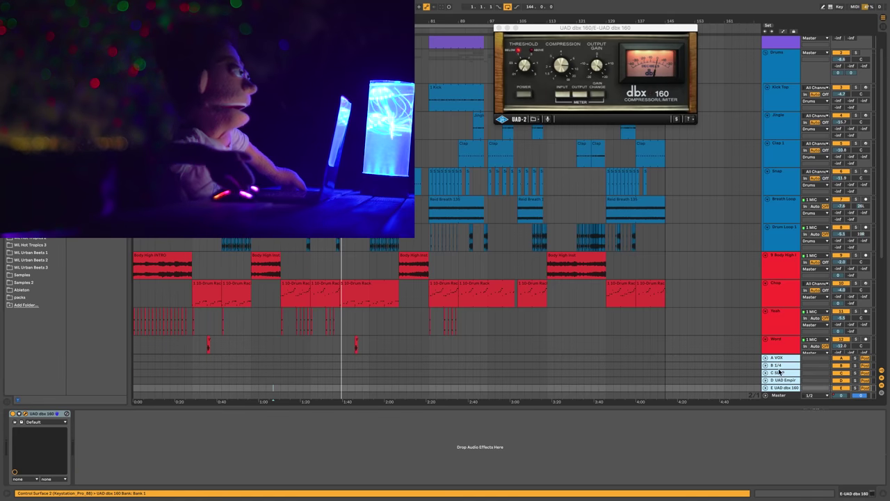
left_click(774, 295)
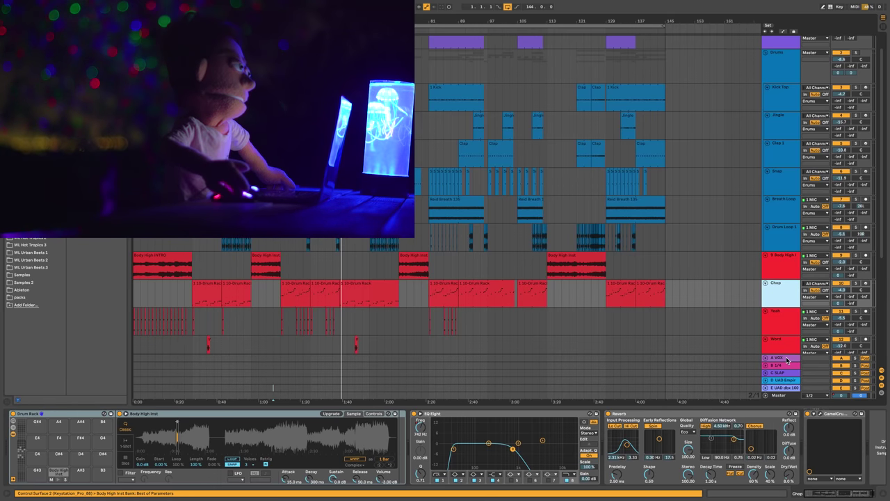
left_click(783, 358)
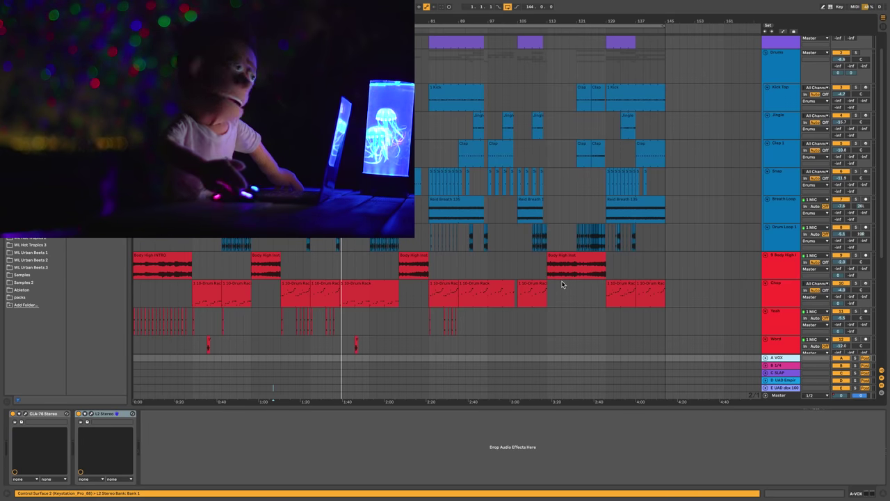